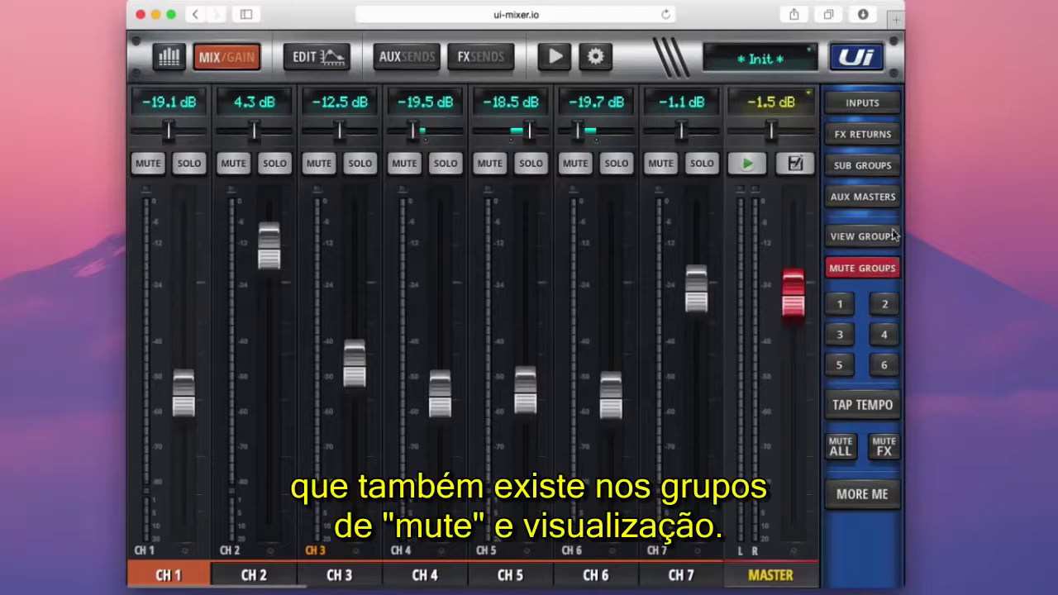
Step: Show the subgroup faders, test Group 3's level, then open subgroup 1's fader-assign page
click(863, 167)
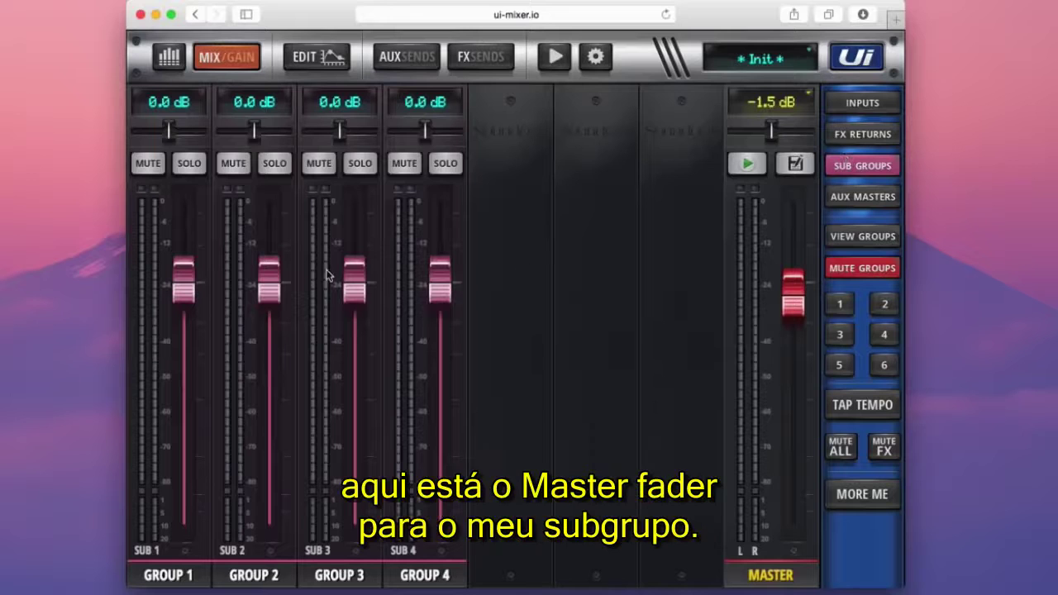
drag(348, 285, 379, 279)
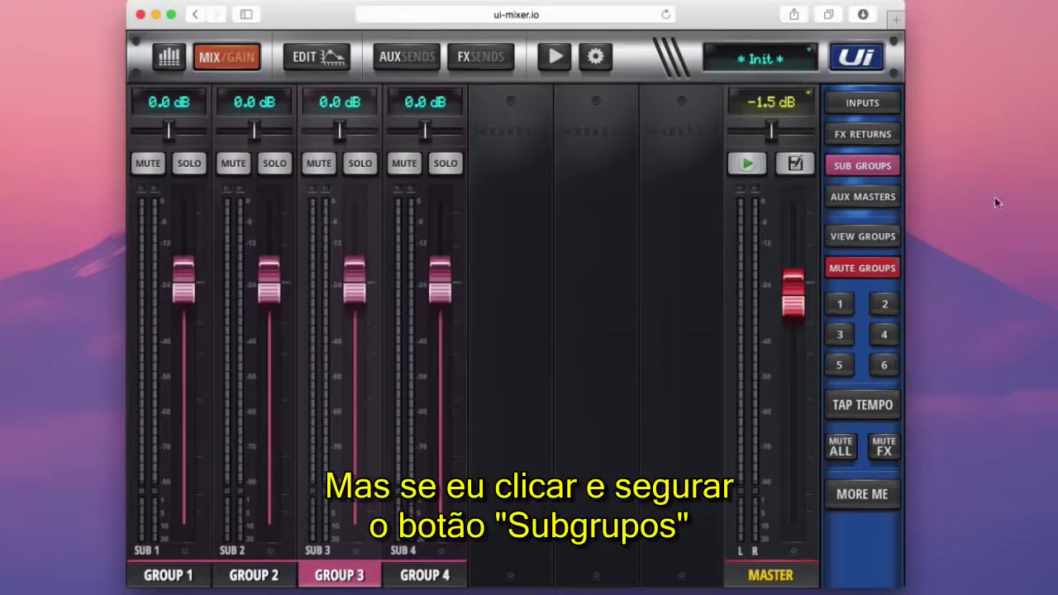
click(896, 167)
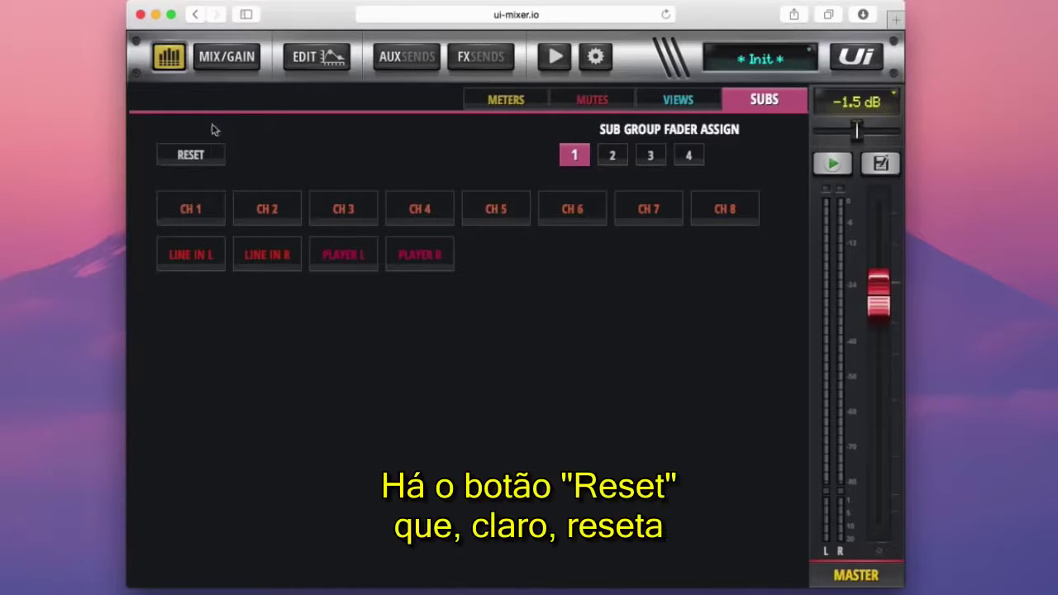
Step: Reset subgroup assignments, then assign CH 1–2 to subgroup 1 and CH 3–4 to subgroup 2
click(211, 153)
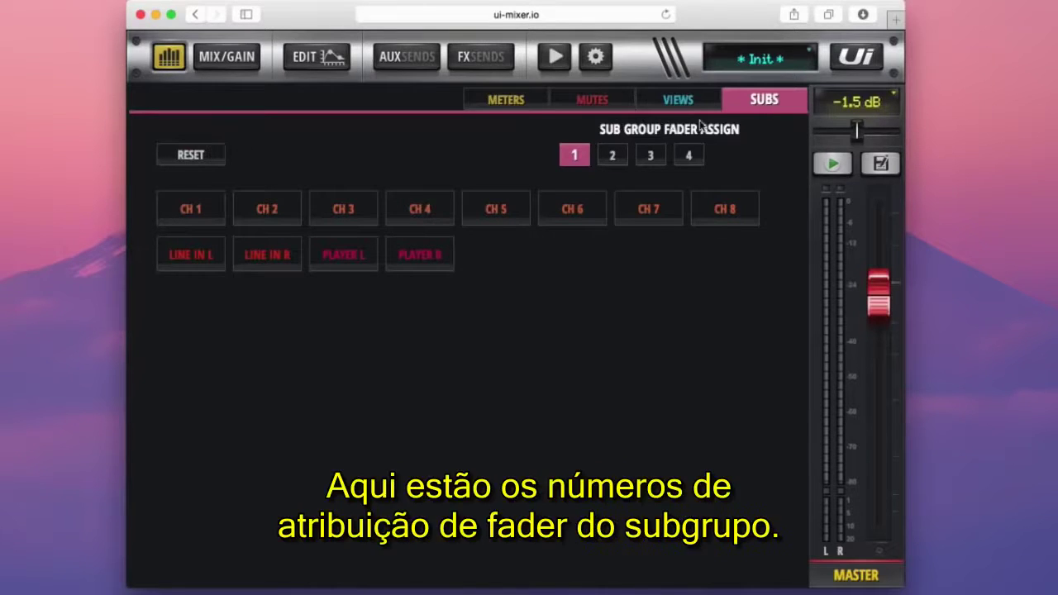
click(589, 159)
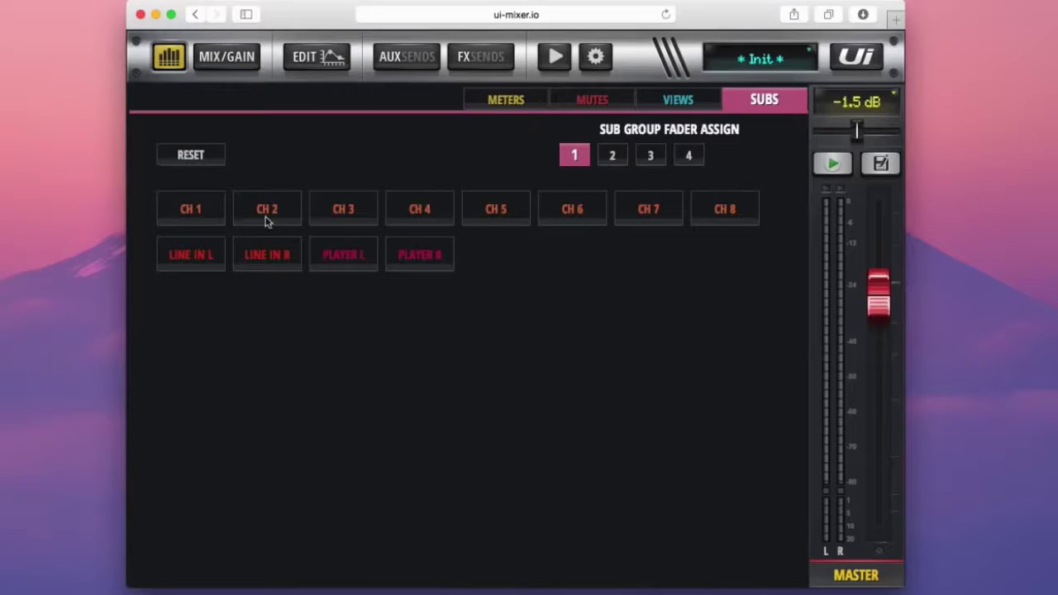
click(213, 213)
click(264, 213)
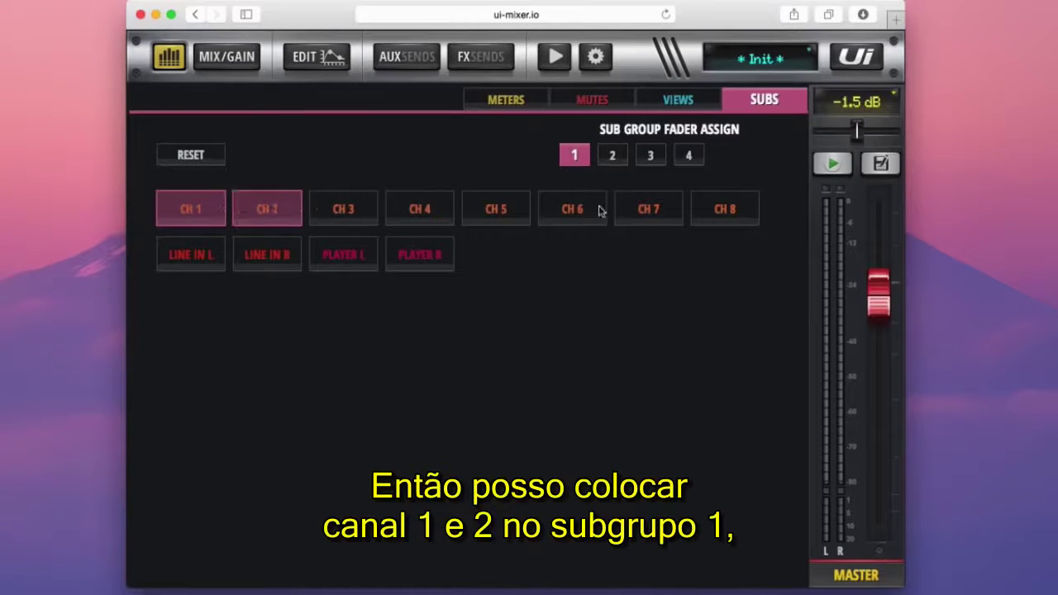
click(624, 163)
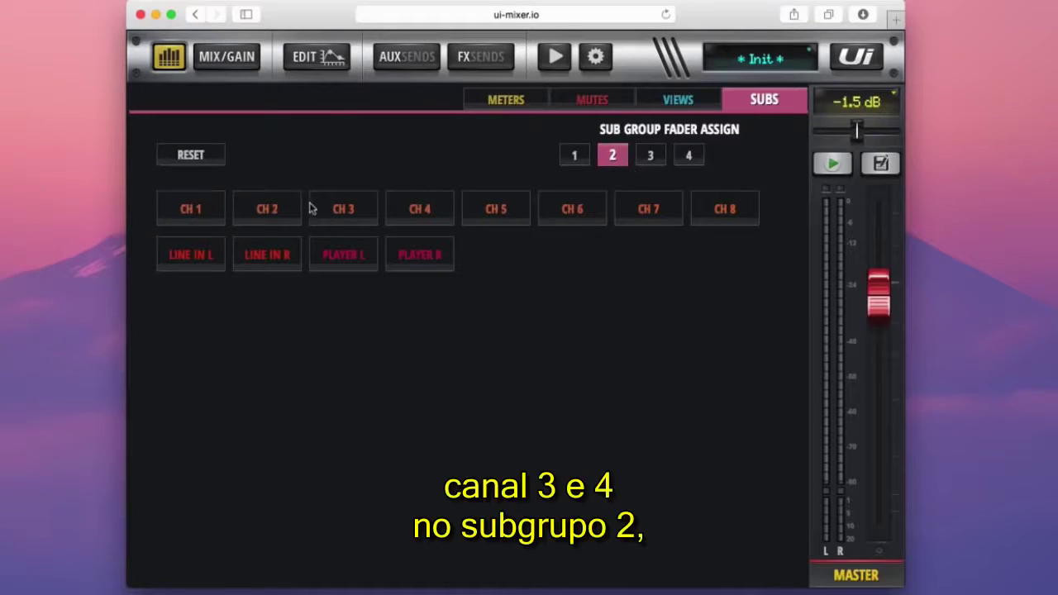
click(346, 208)
click(426, 208)
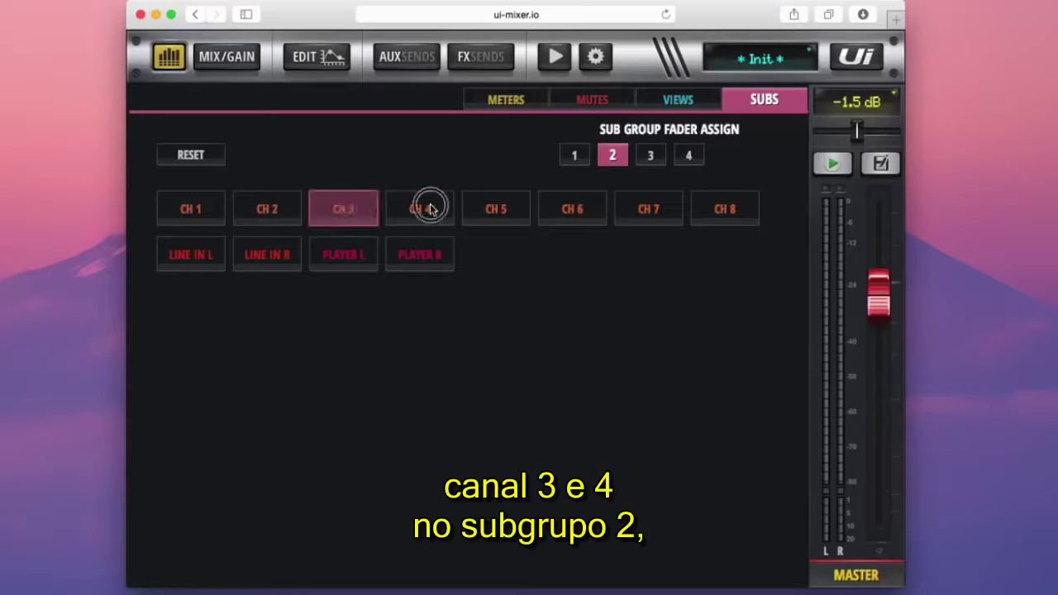
Step: Assign CH 5–8 to subgroup 3 and the Player and Line In pairs to subgroup 4
click(653, 165)
click(512, 217)
click(592, 220)
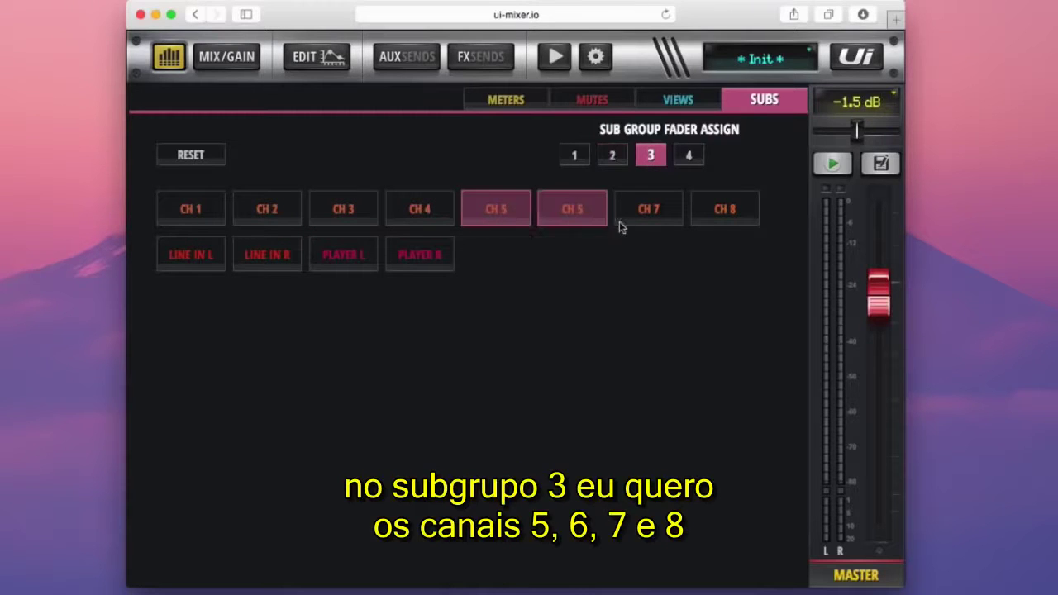
click(636, 218)
click(725, 211)
click(689, 156)
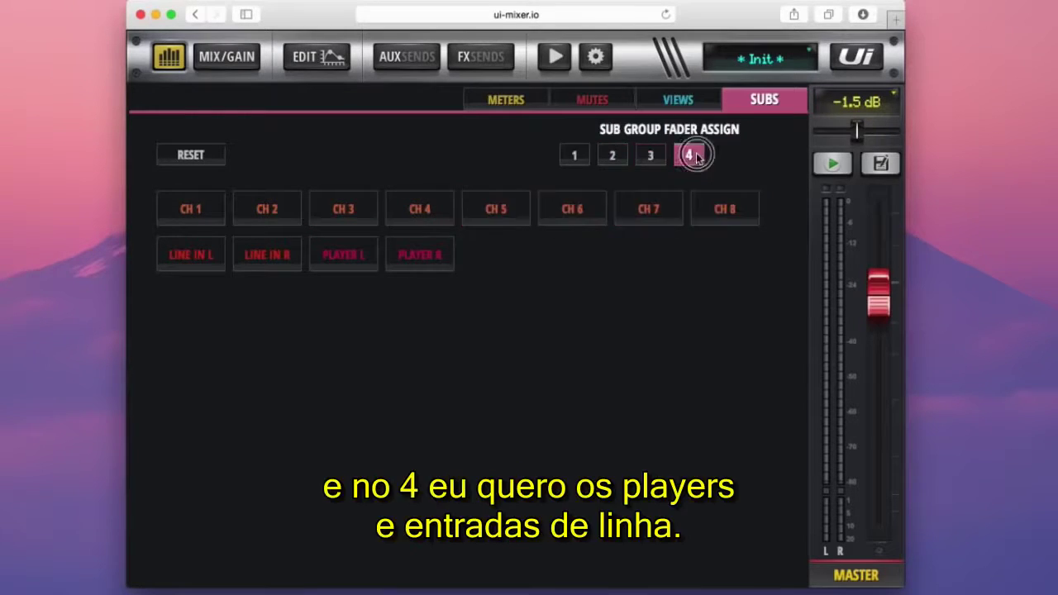
click(334, 263)
click(212, 260)
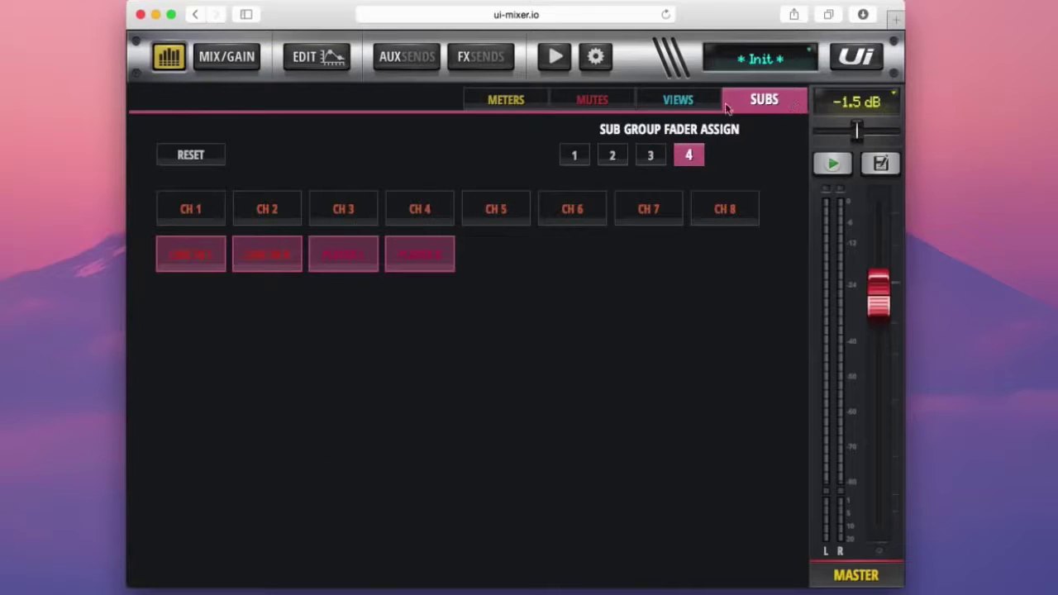
Step: Back on the channel faders, unassign CH 1 from Sub Group 1
click(241, 58)
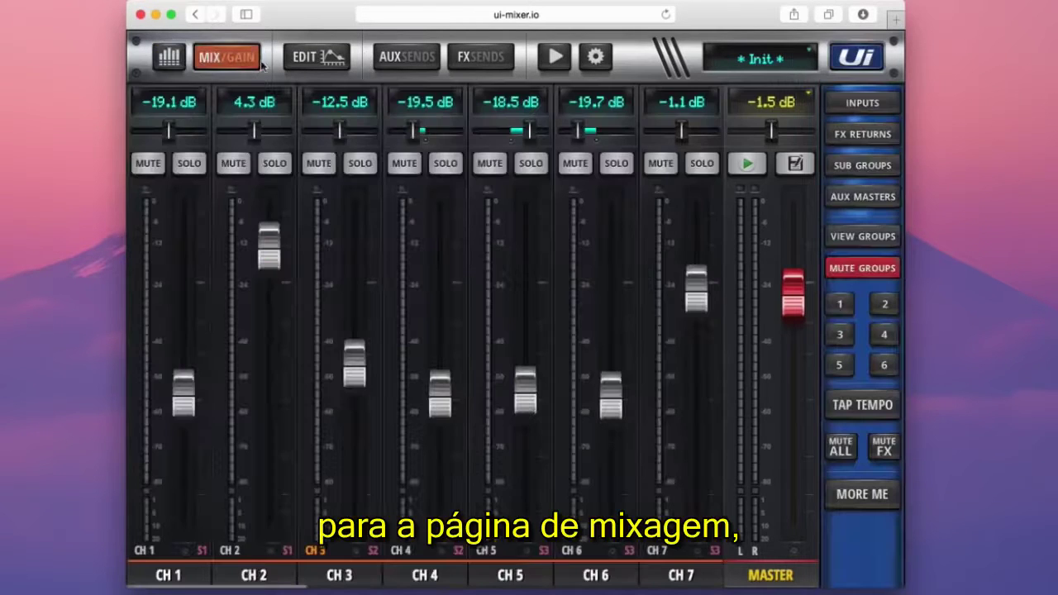
click(877, 165)
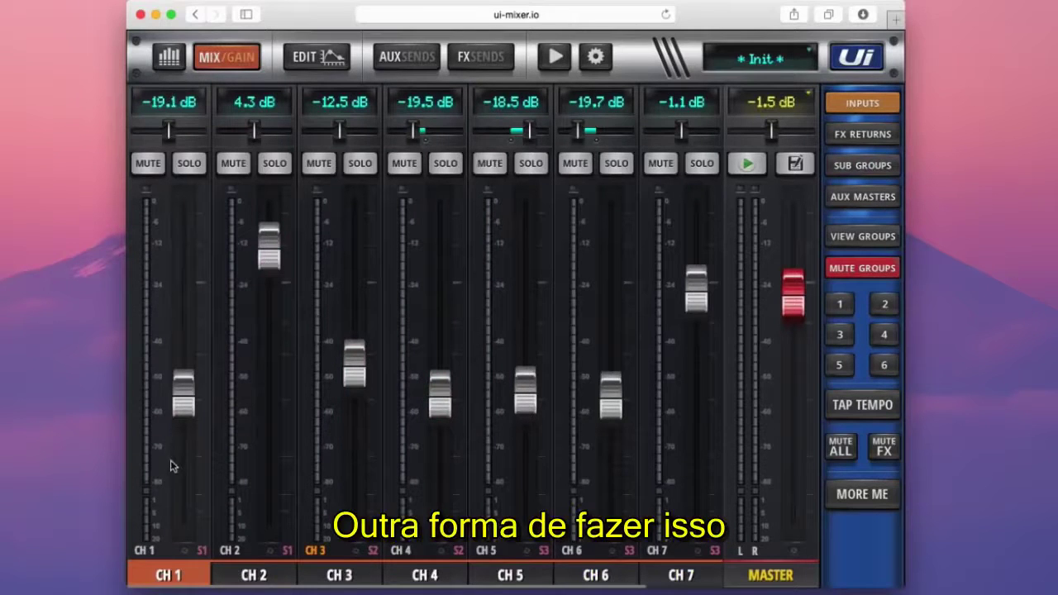
click(172, 572)
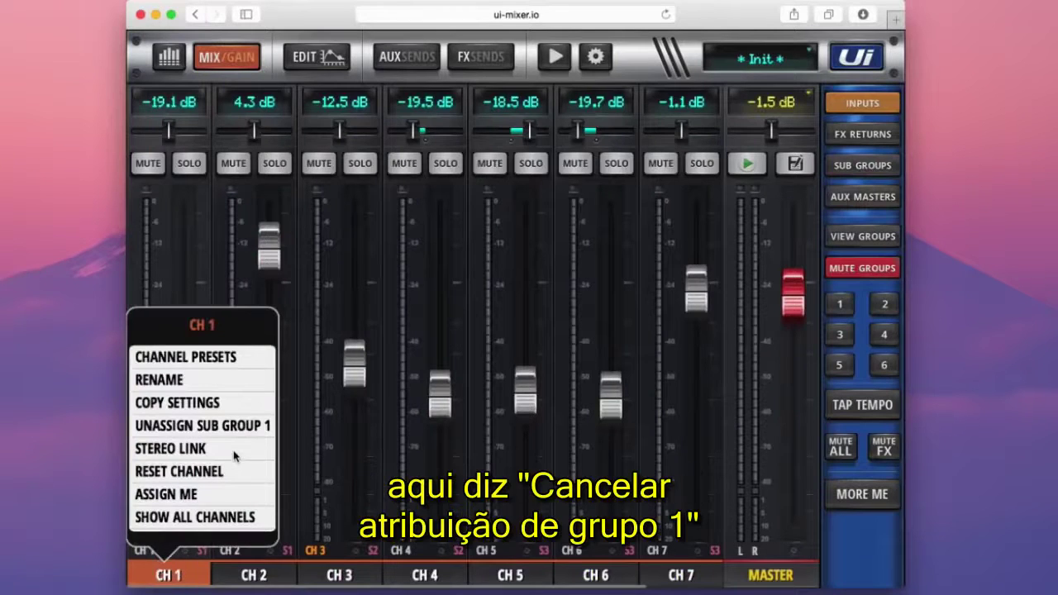
click(233, 427)
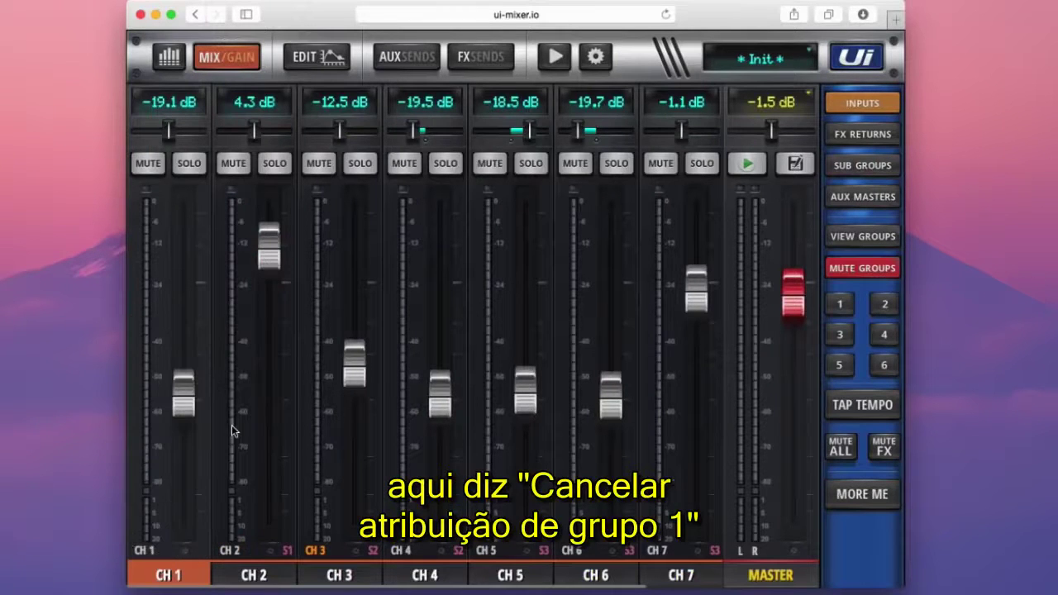
Step: Re-assign CH 1 to Sub Group 1 and show the Group 1–4 faders
click(168, 576)
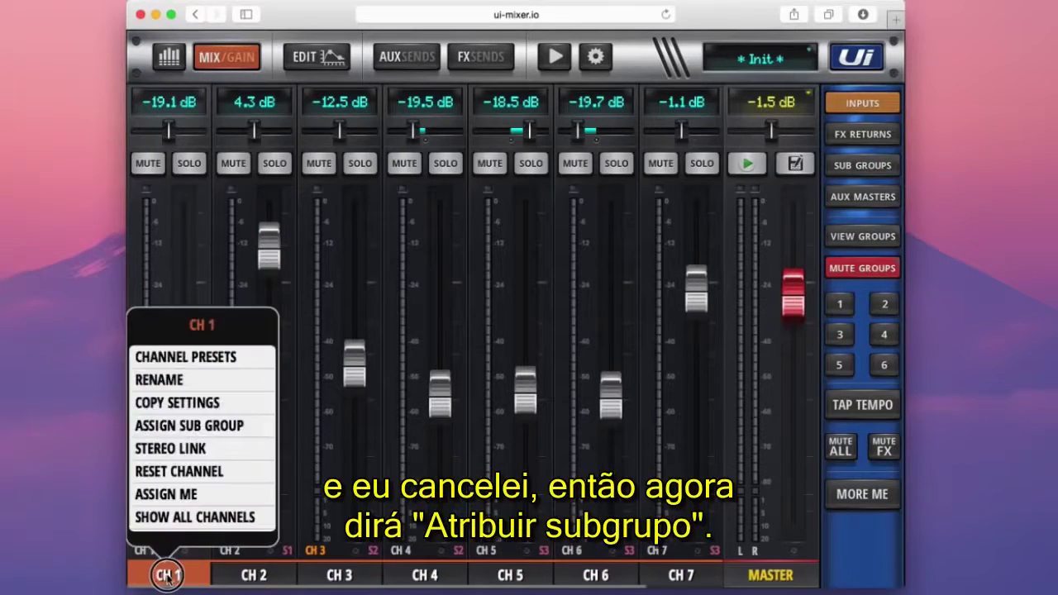
click(233, 428)
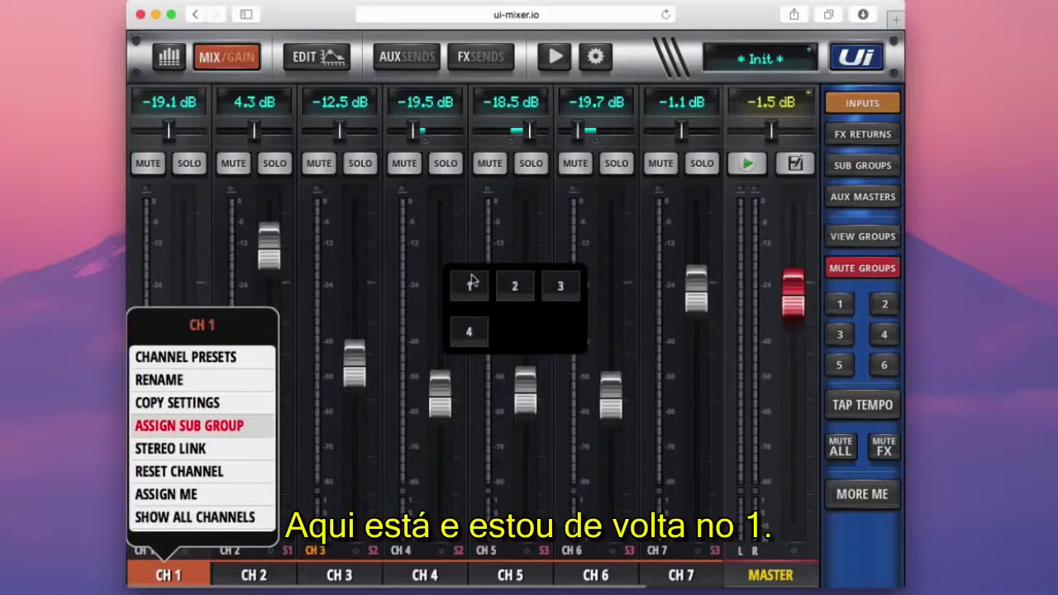
click(470, 282)
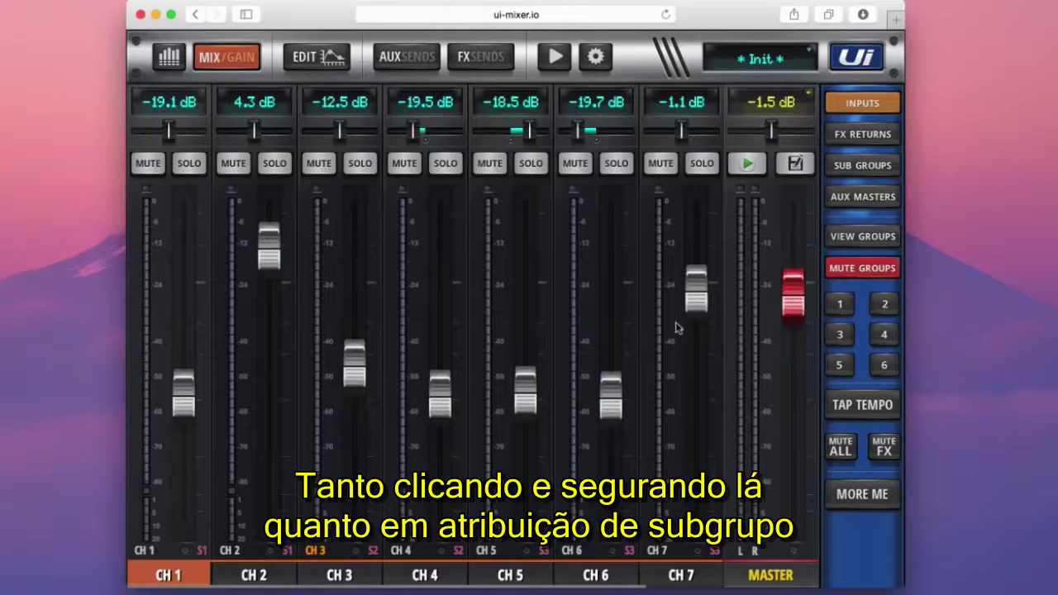
click(857, 172)
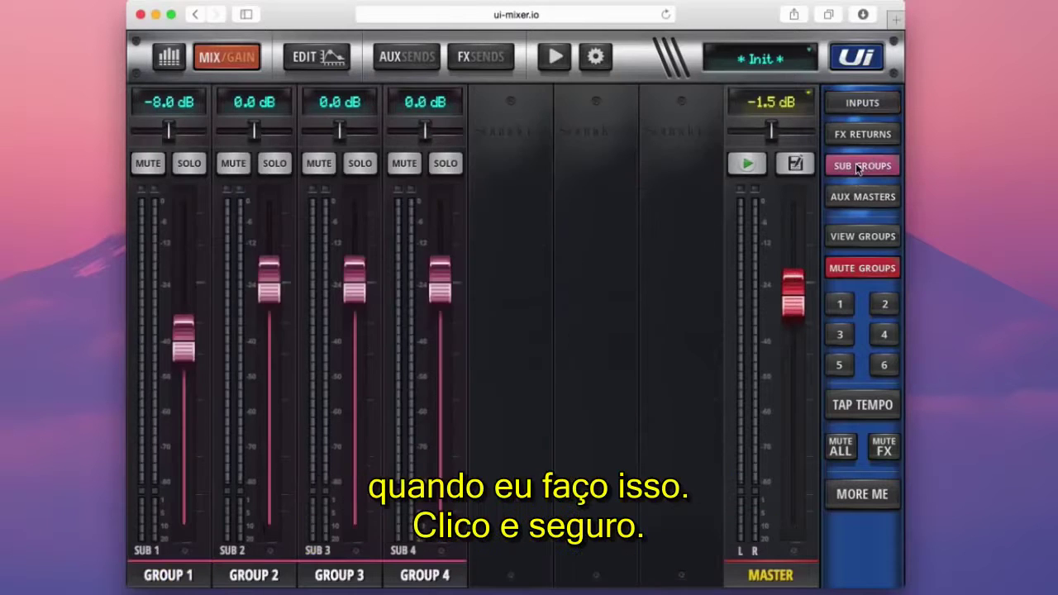
Step: Open the subgroup assign page and move through its MUTES and VIEWS tabs
click(856, 167)
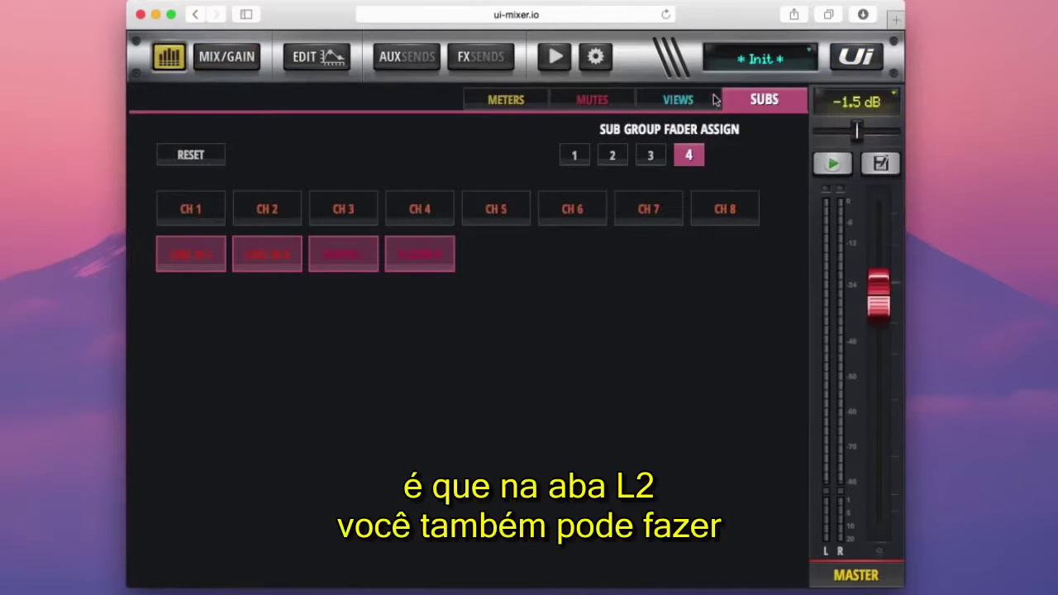
click(608, 103)
click(698, 101)
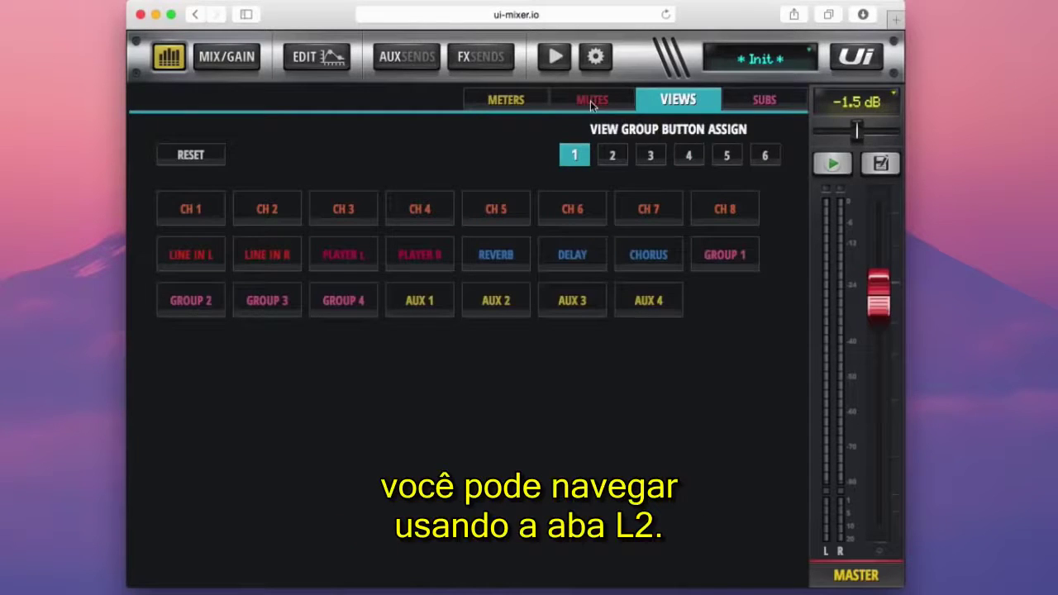
Step: Return to the mixing page, activate view groups, and open the view group assign page
click(848, 58)
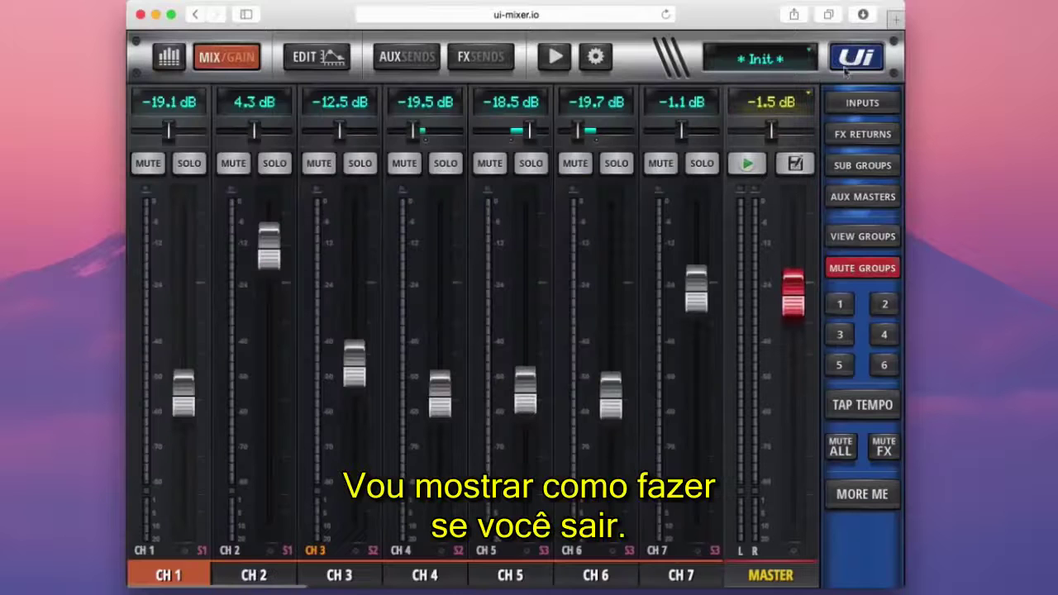
click(865, 235)
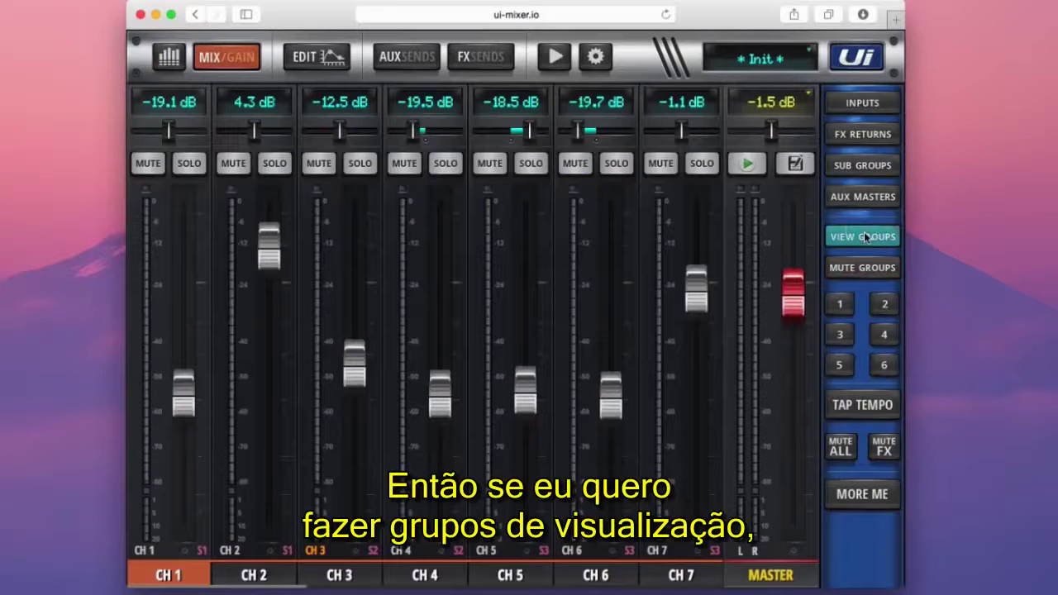
click(865, 237)
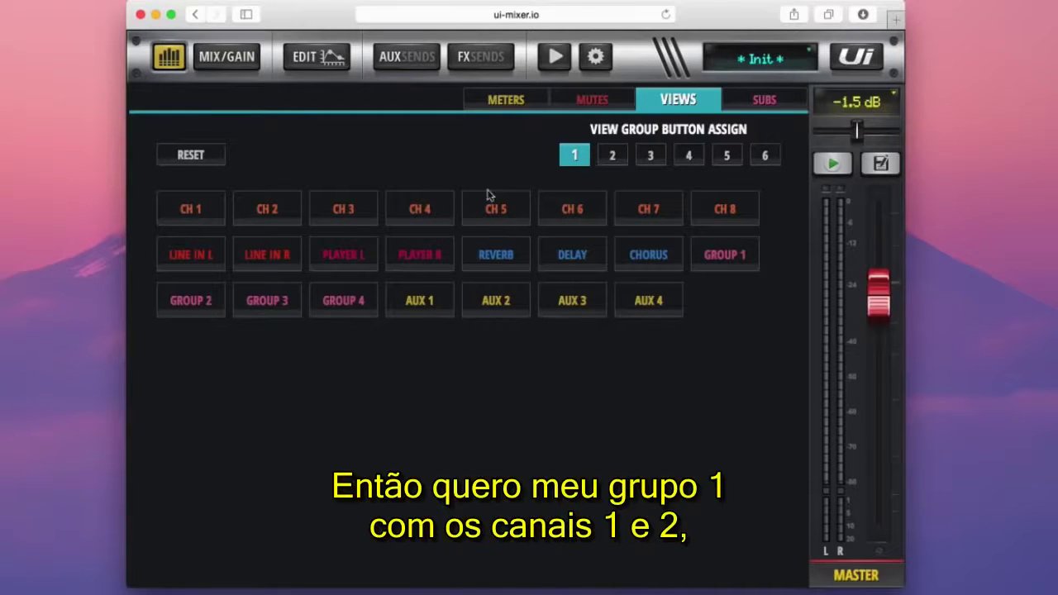
Step: Put CH 1–2 in view group 1 and CH 3–4 in view group 2
click(194, 204)
click(243, 208)
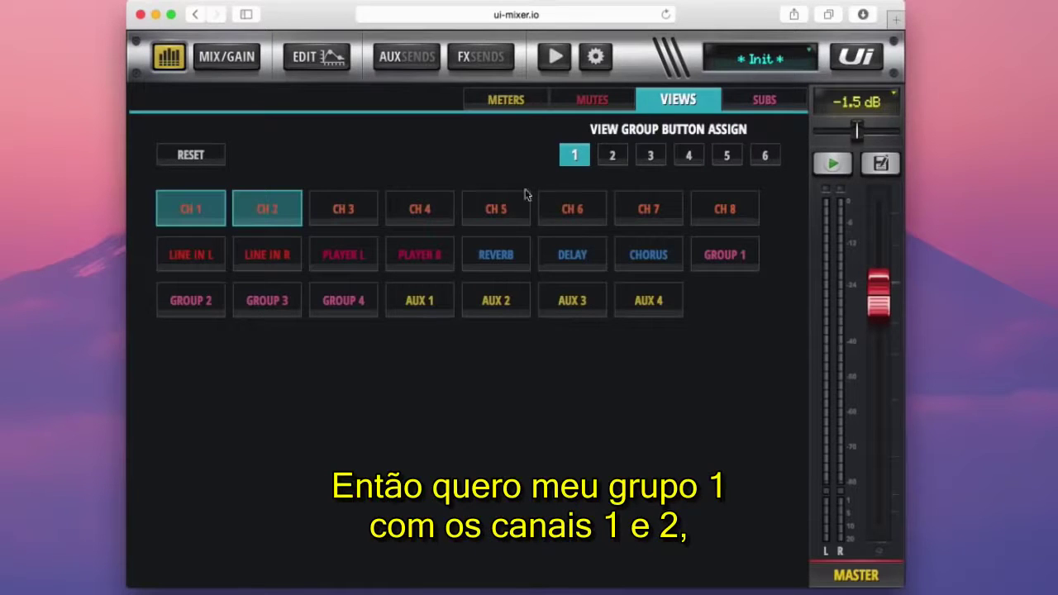
click(613, 156)
click(343, 210)
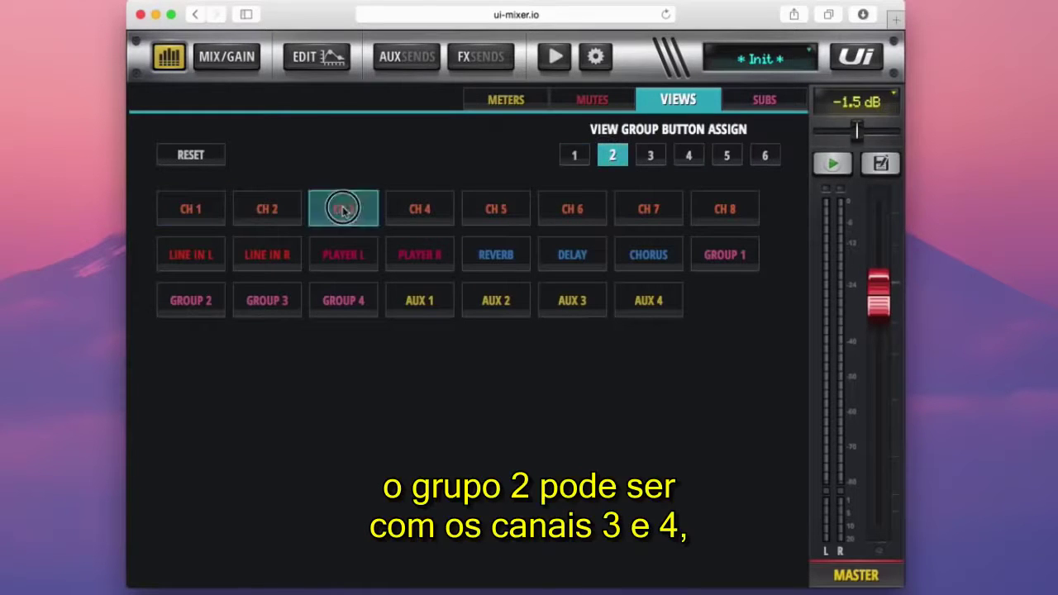
click(417, 206)
Step: Put CH 5, CH 6, CH 7 and CH 8 in view group 3
click(650, 156)
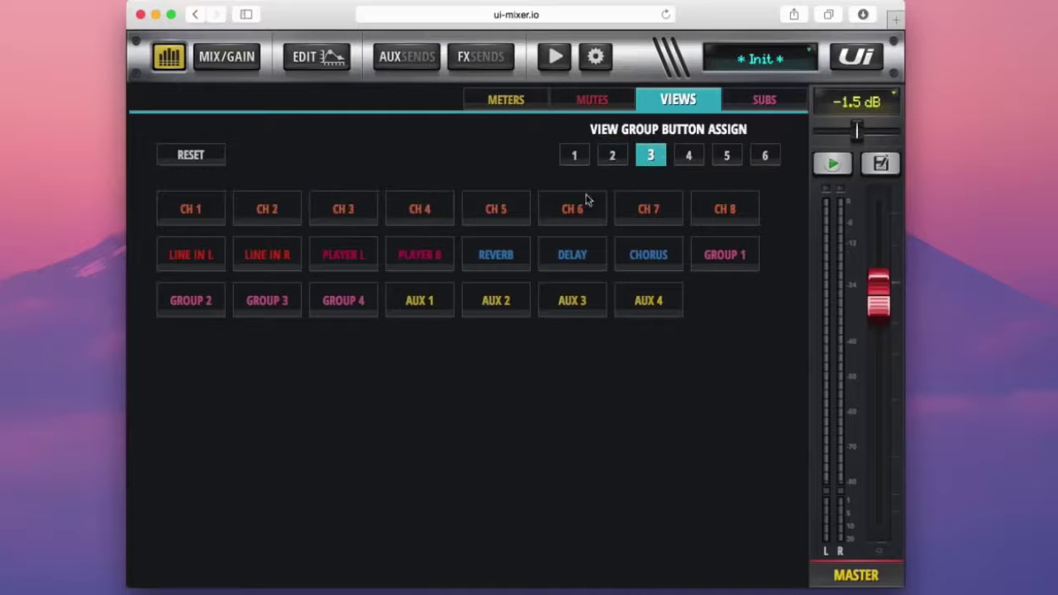
click(440, 208)
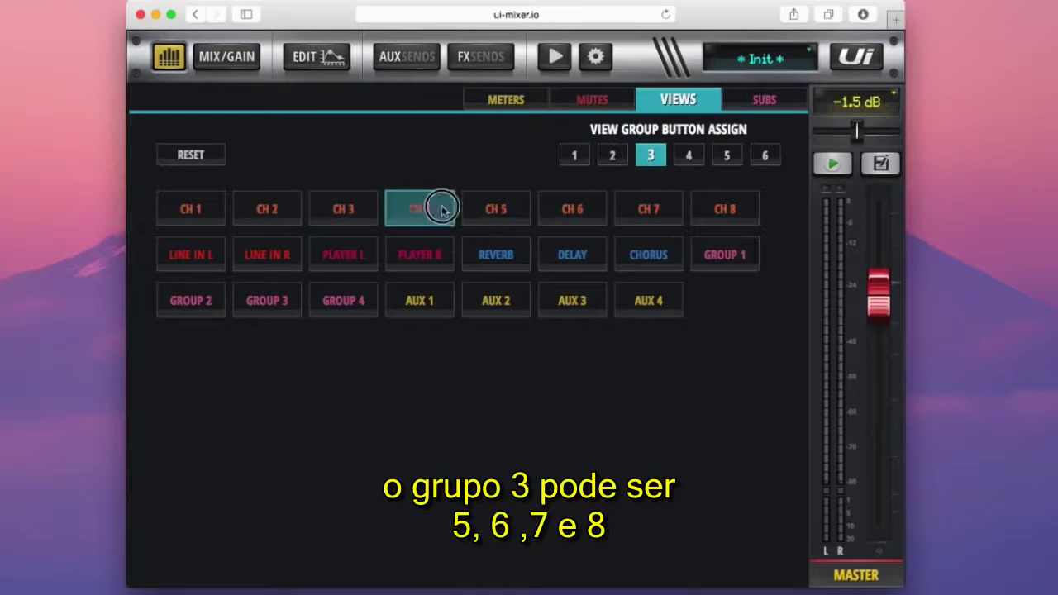
click(449, 210)
click(506, 214)
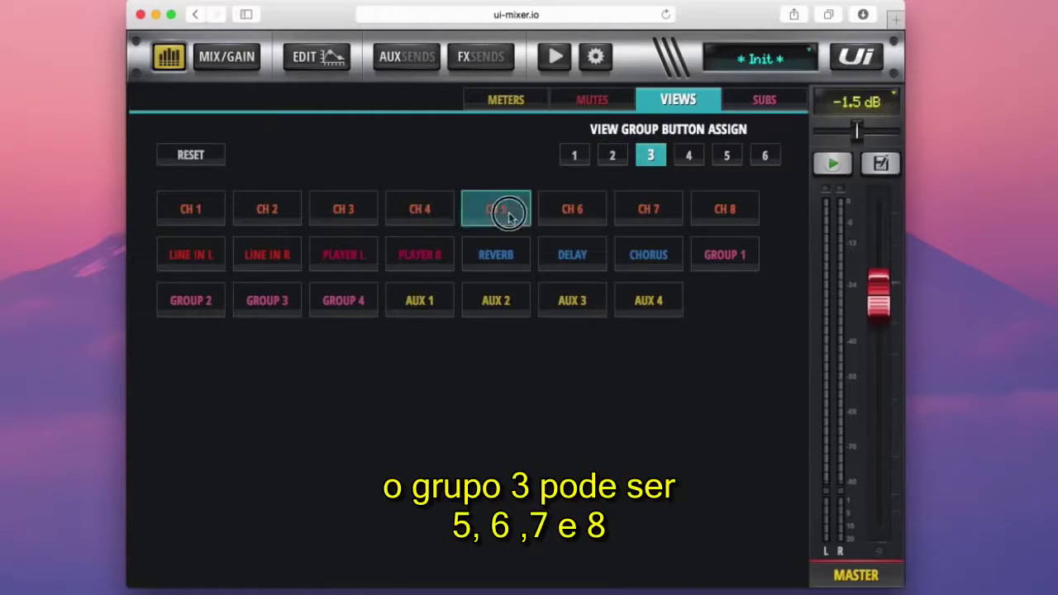
click(597, 210)
click(642, 212)
click(720, 215)
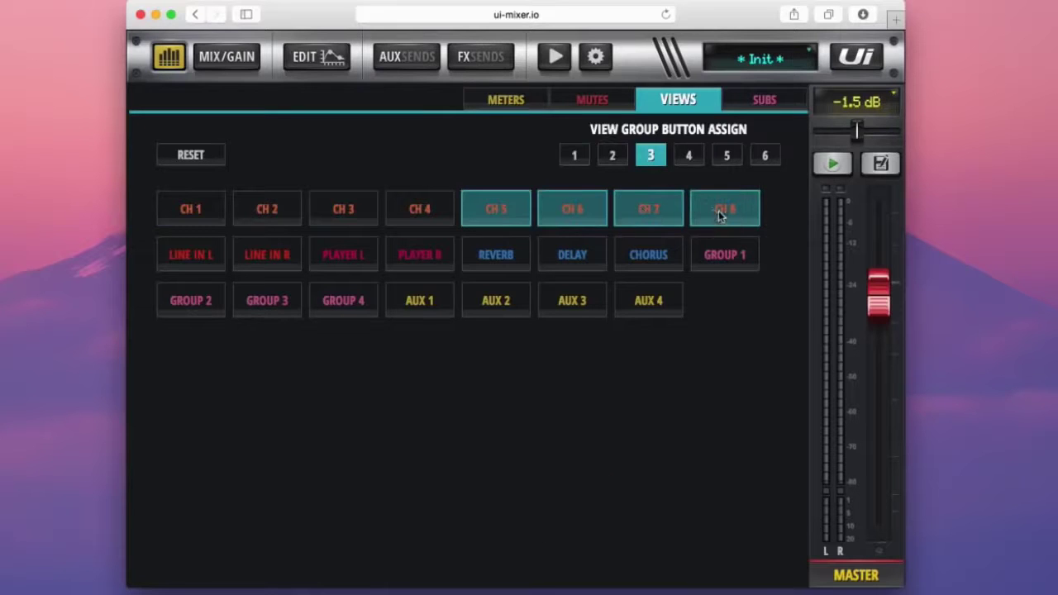
click(608, 104)
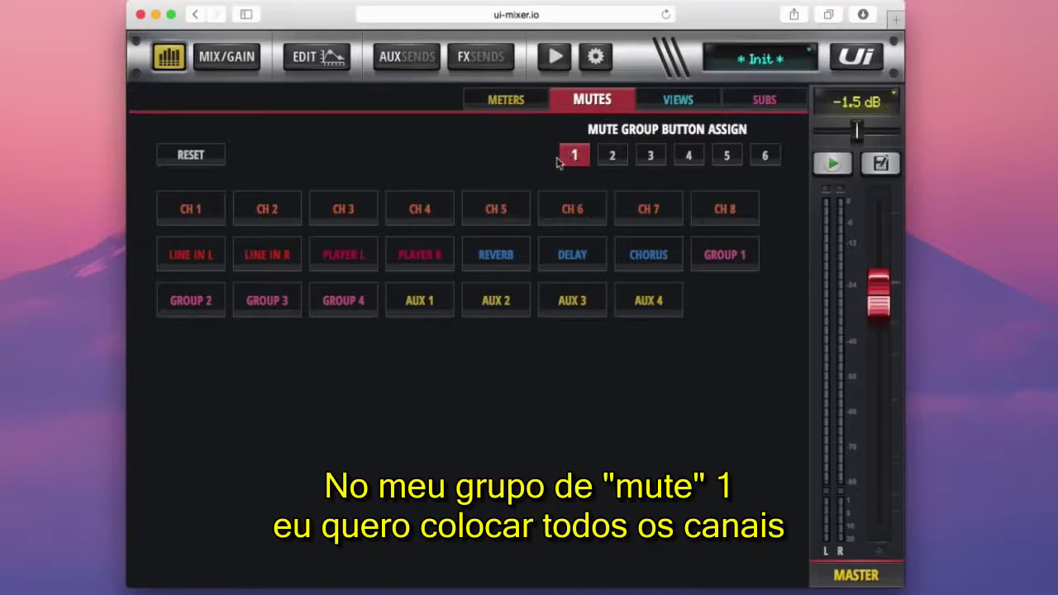
Step: Assign CH 1 through CH 8 to mute group 1
click(220, 218)
click(283, 213)
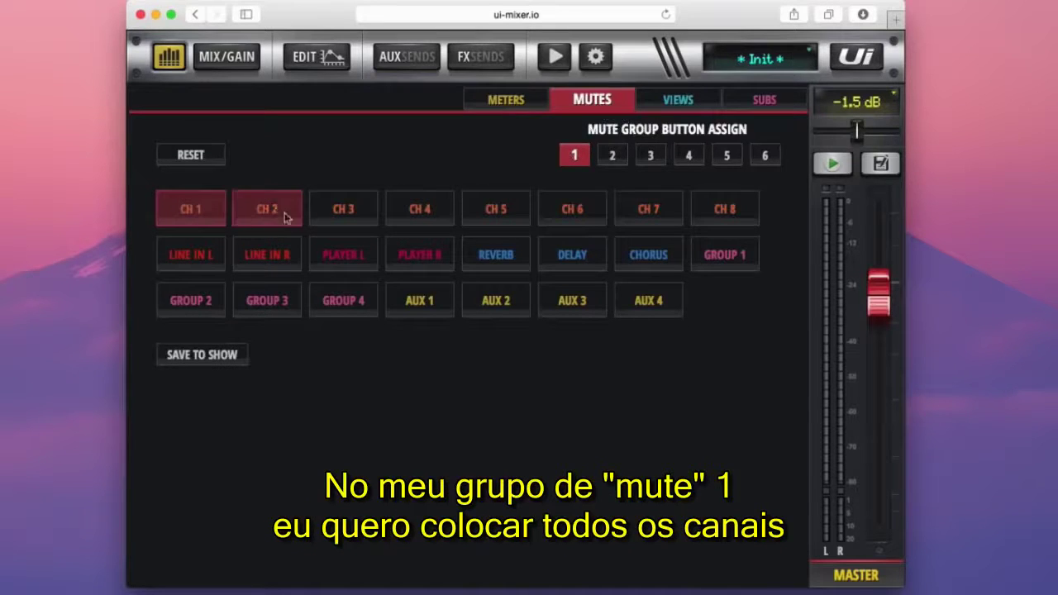
click(342, 217)
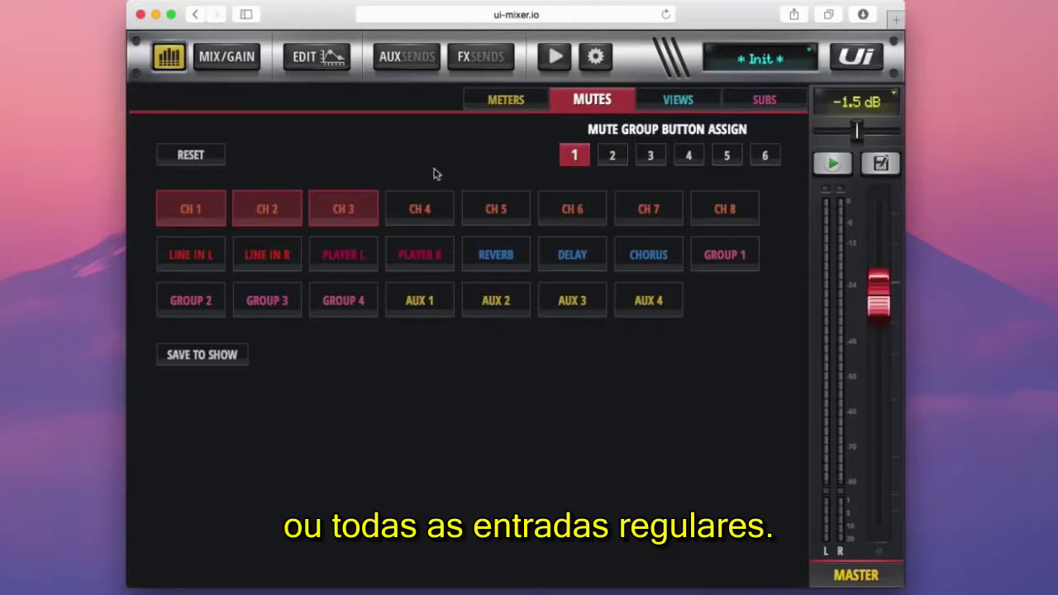
click(440, 212)
click(496, 222)
click(570, 217)
click(645, 213)
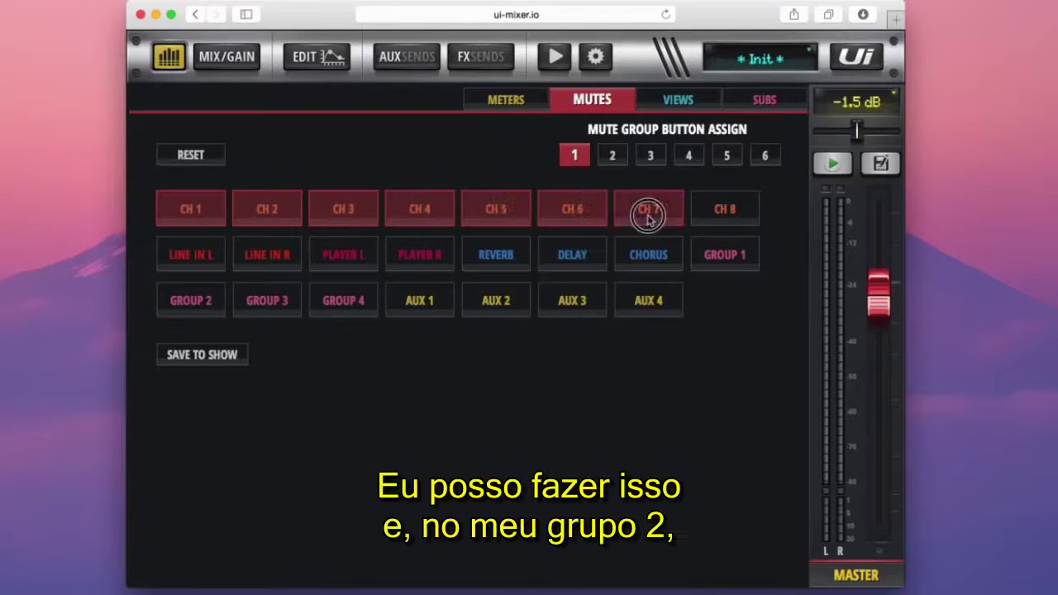
click(719, 216)
Step: Assign the Line In and Player stereo pairs to mute group 2 and return to the faders
click(613, 156)
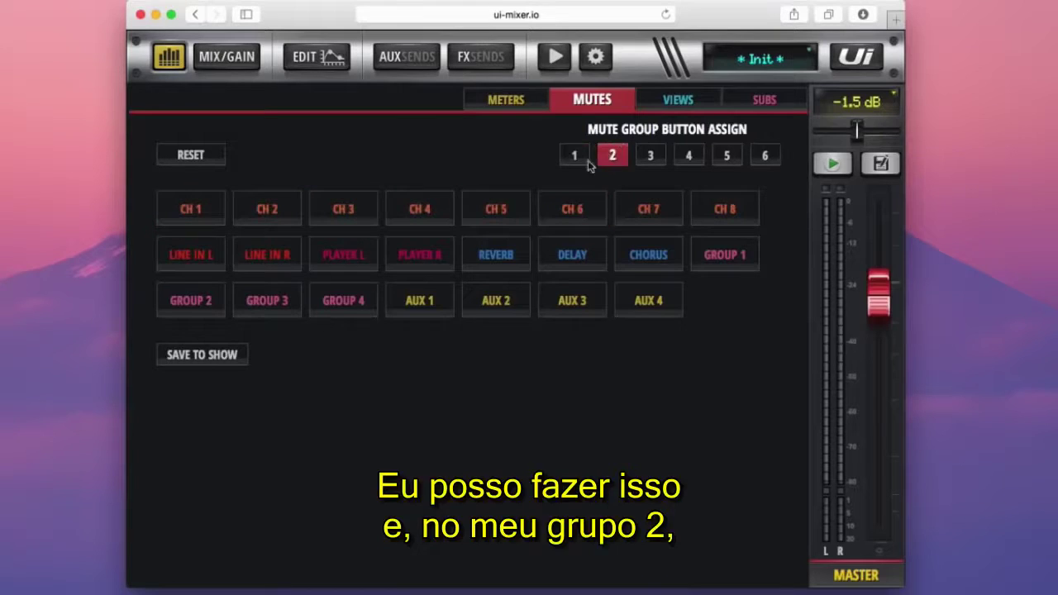
click(211, 261)
click(356, 260)
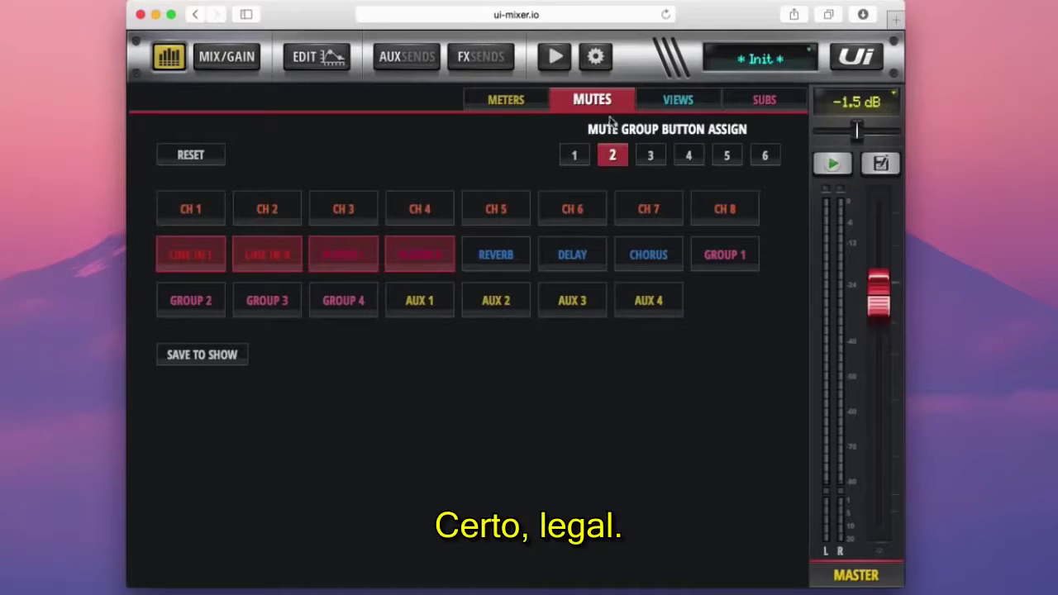
click(866, 66)
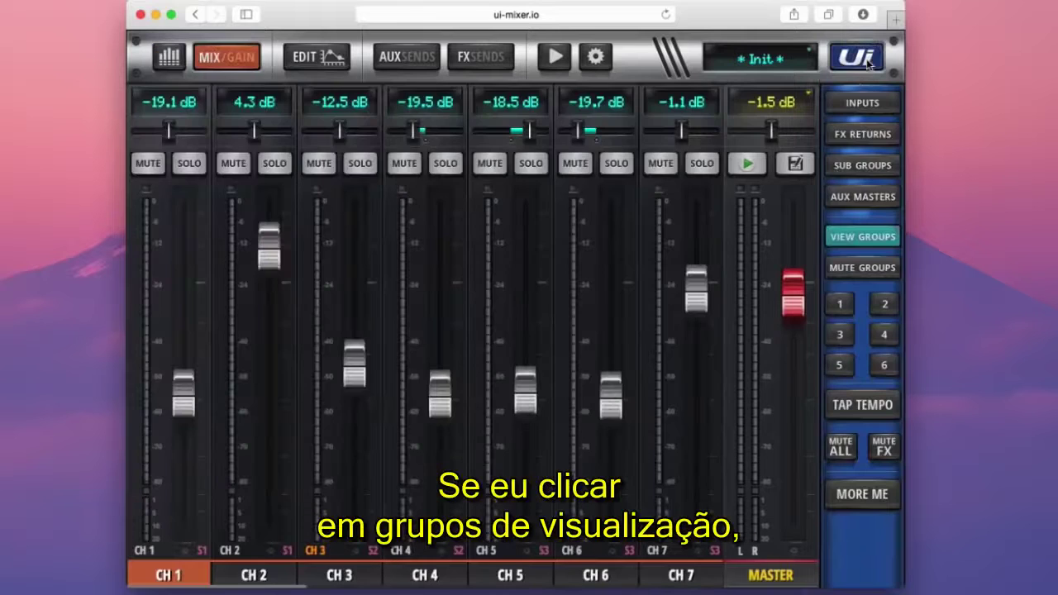
Step: Recall view groups 1, 2 and 3 in turn, then engage mute group 1 muting CH 5–8
click(862, 267)
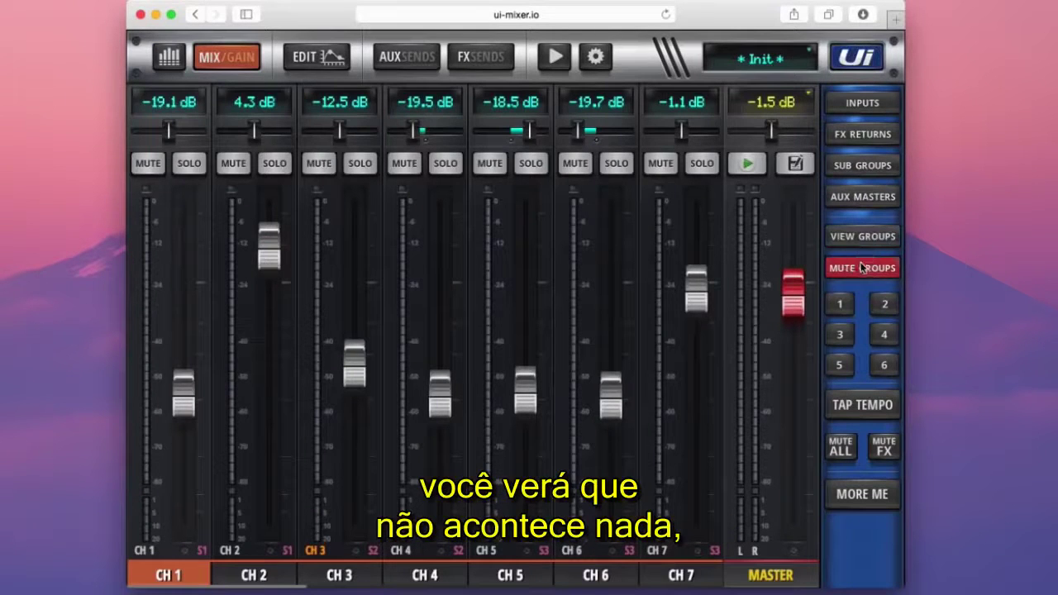
click(863, 241)
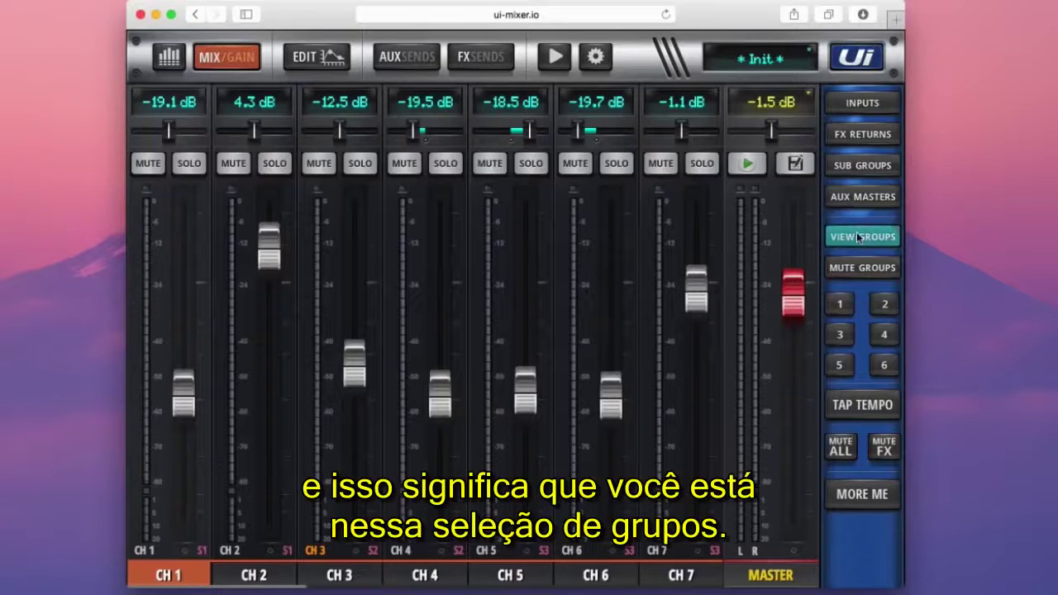
click(842, 306)
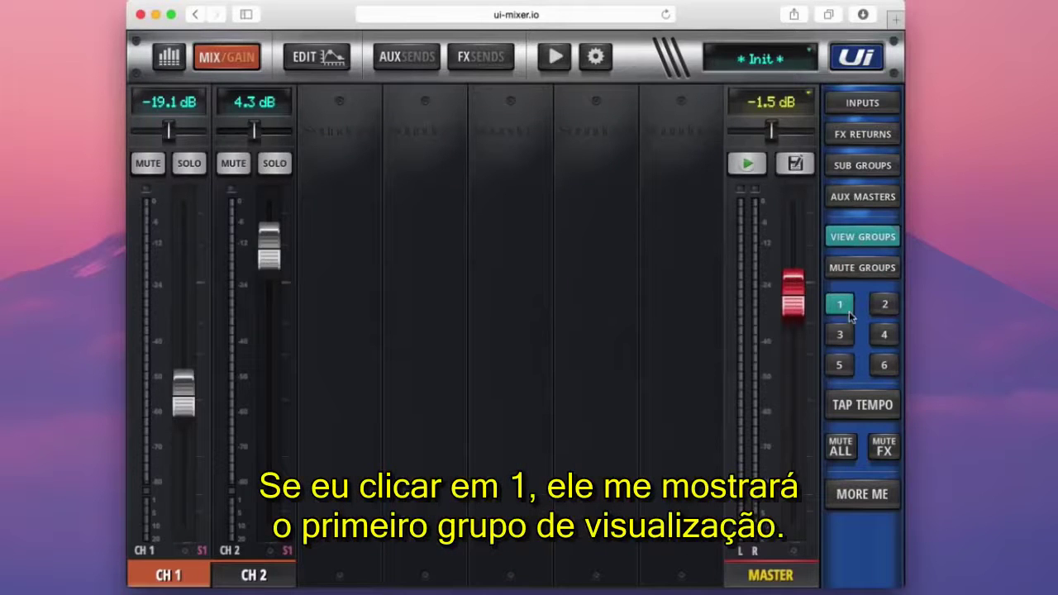
click(884, 306)
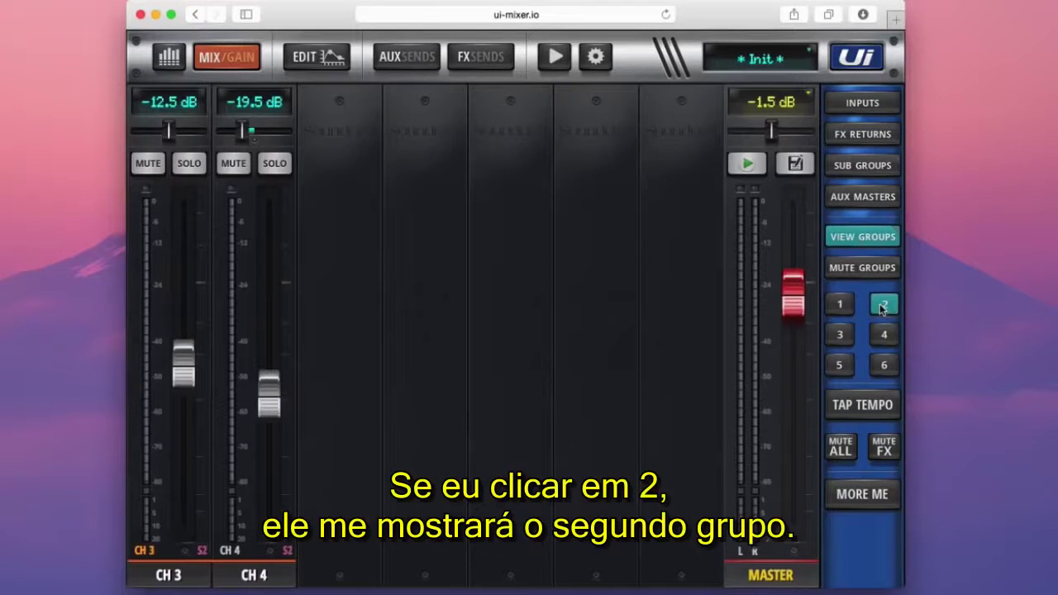
click(841, 339)
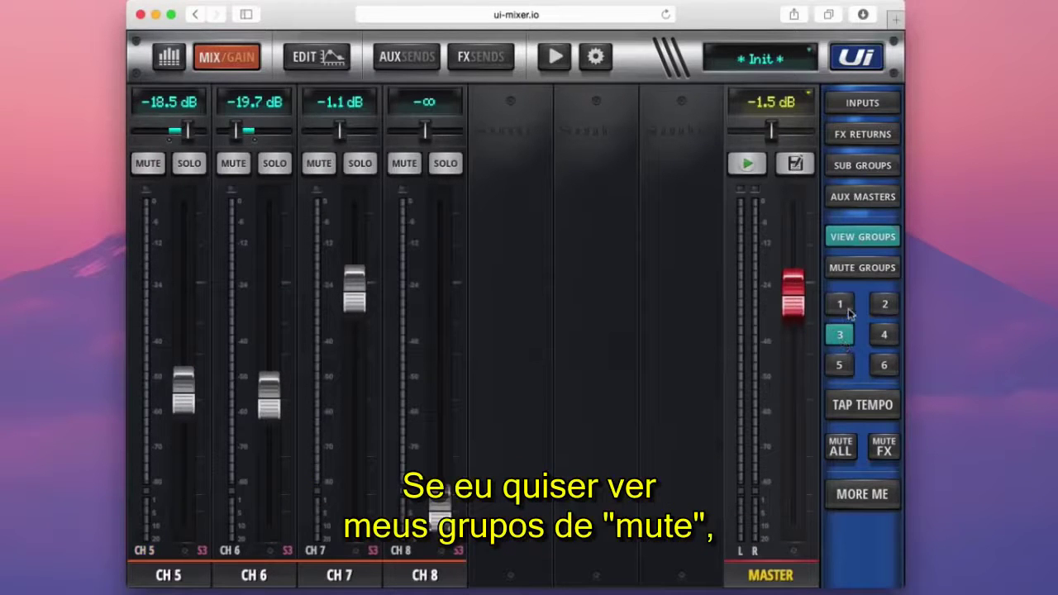
click(860, 269)
click(840, 304)
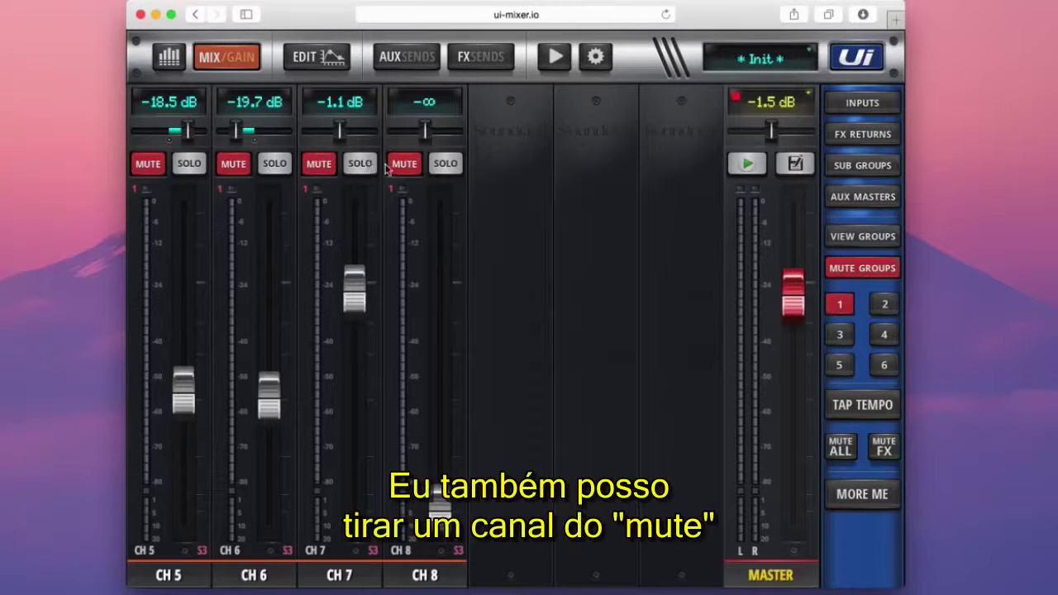
Step: Toggle CH 8's mute, then switch off mute group 1 to unmute all channels
click(405, 164)
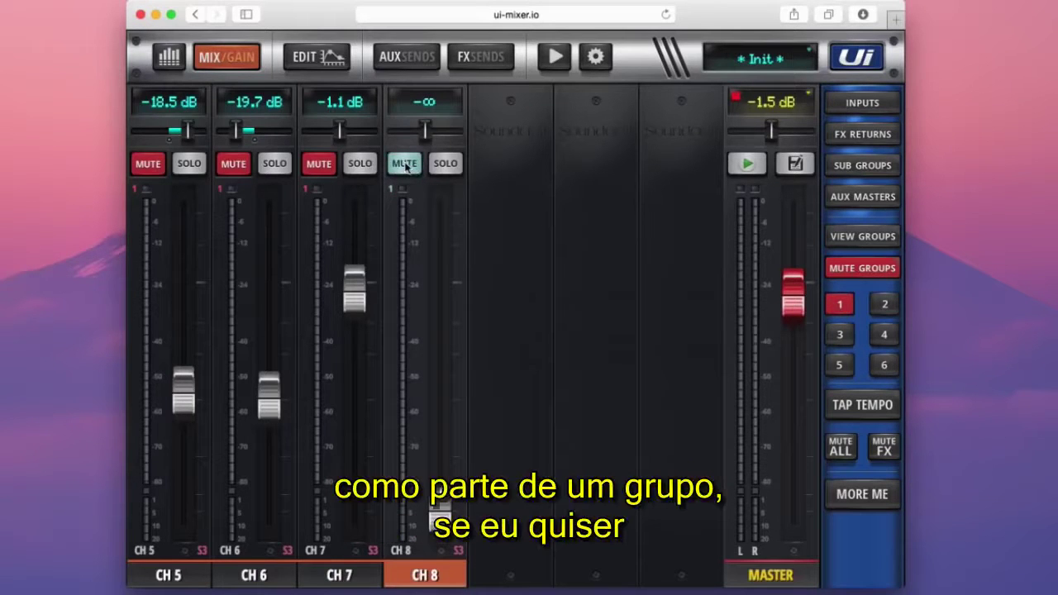
click(404, 164)
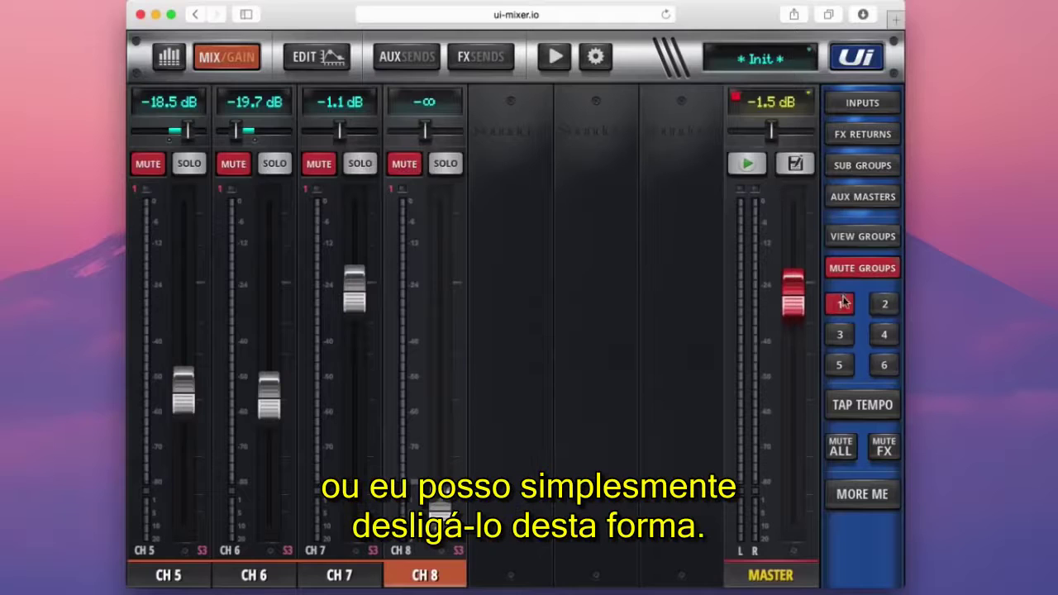
click(841, 304)
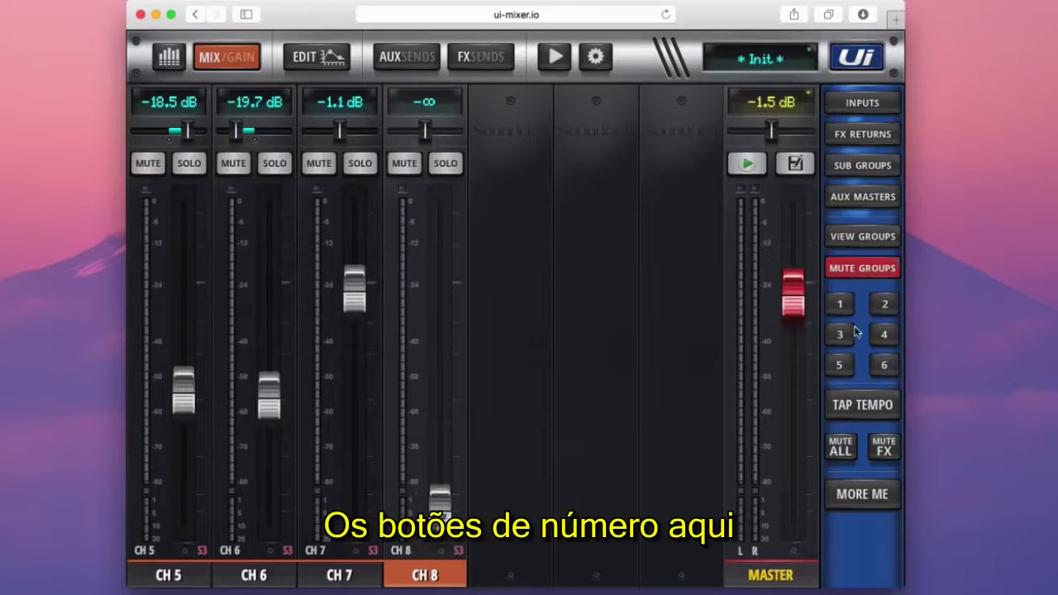
Step: Bring up the four subgroup faders
click(863, 264)
click(863, 238)
click(842, 160)
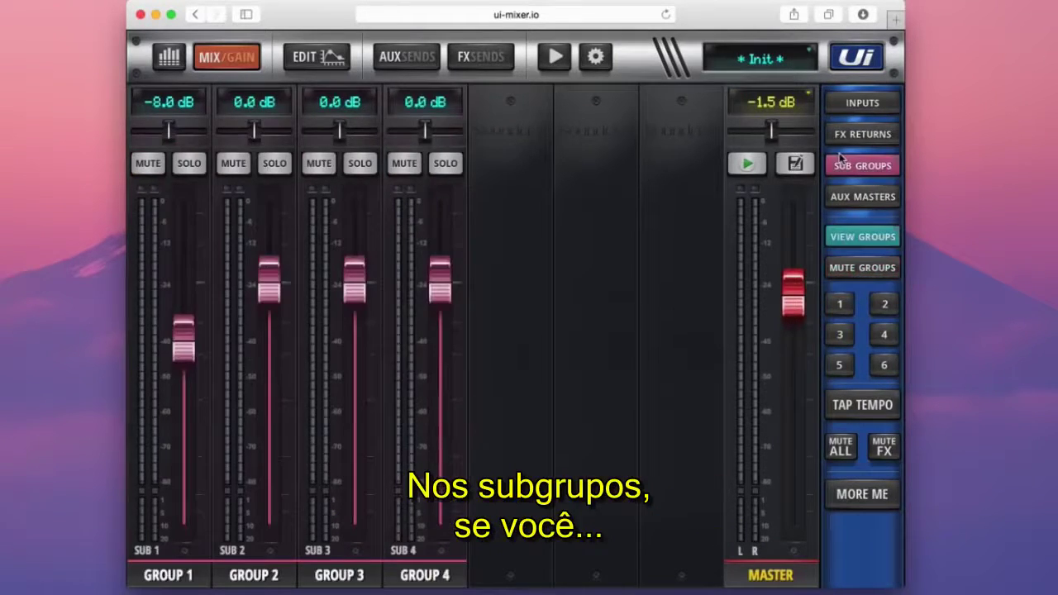
Step: Select Group 1, open its edit page, and look through the EQ, DYN and FX tabs
click(193, 575)
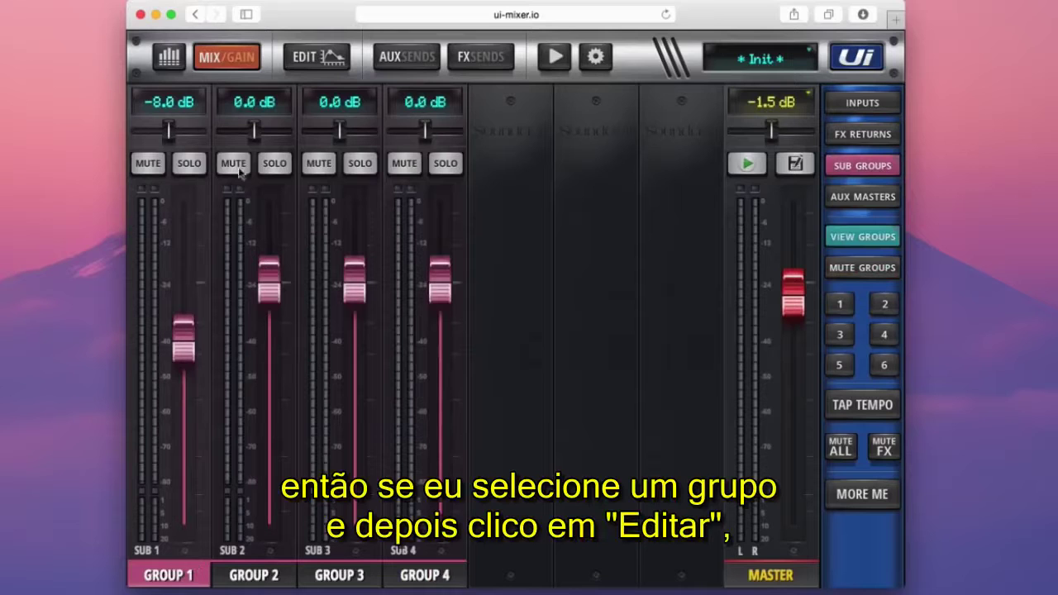
click(313, 64)
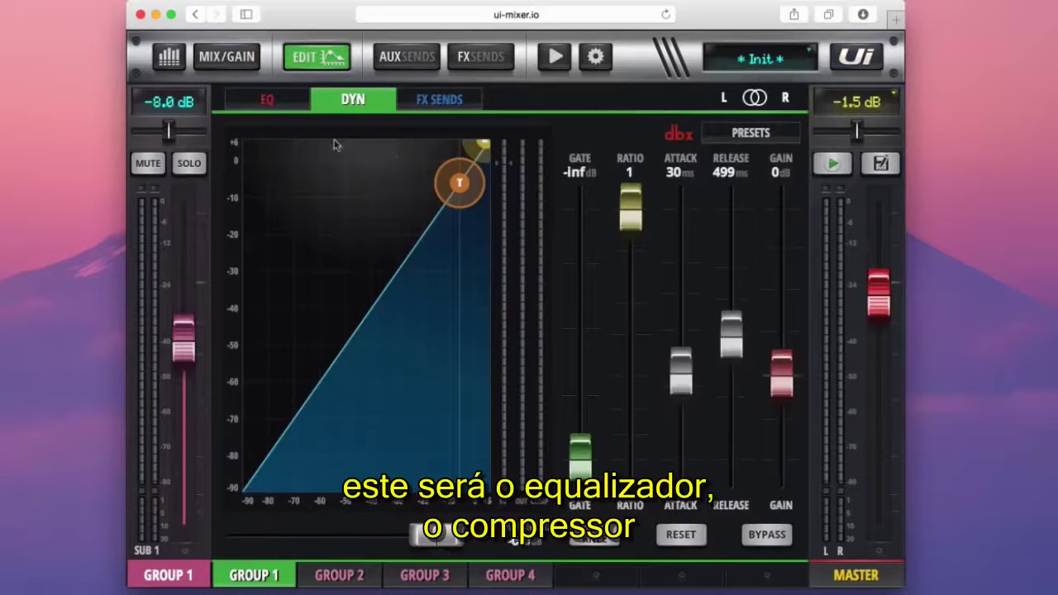
click(273, 103)
click(354, 99)
click(454, 106)
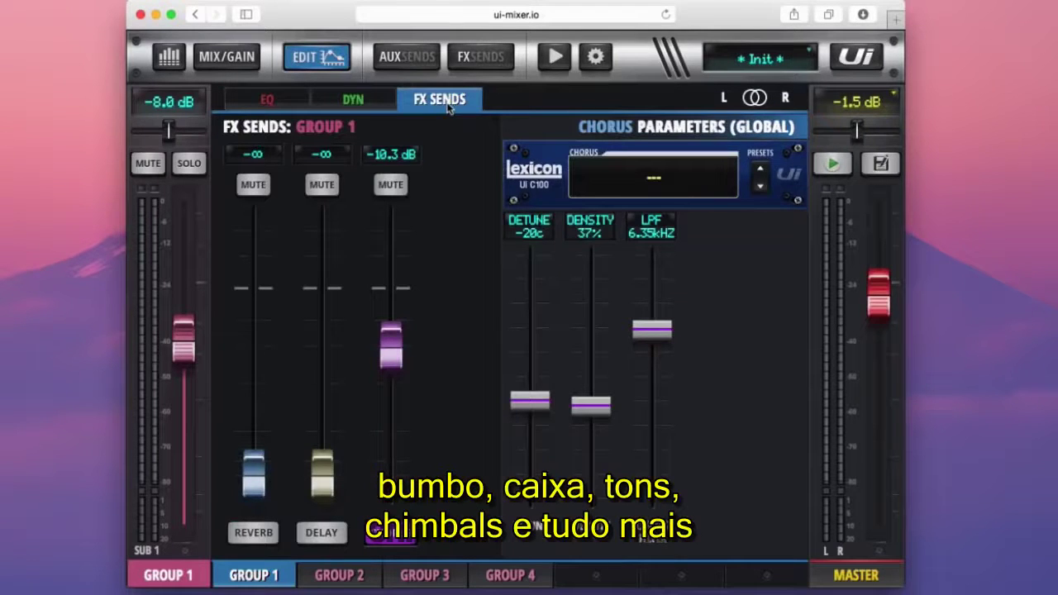
click(285, 106)
Step: Boost EQ band 3 by about +1.3 dB near 3.95 kHz and widen its Q to 0.10
click(532, 330)
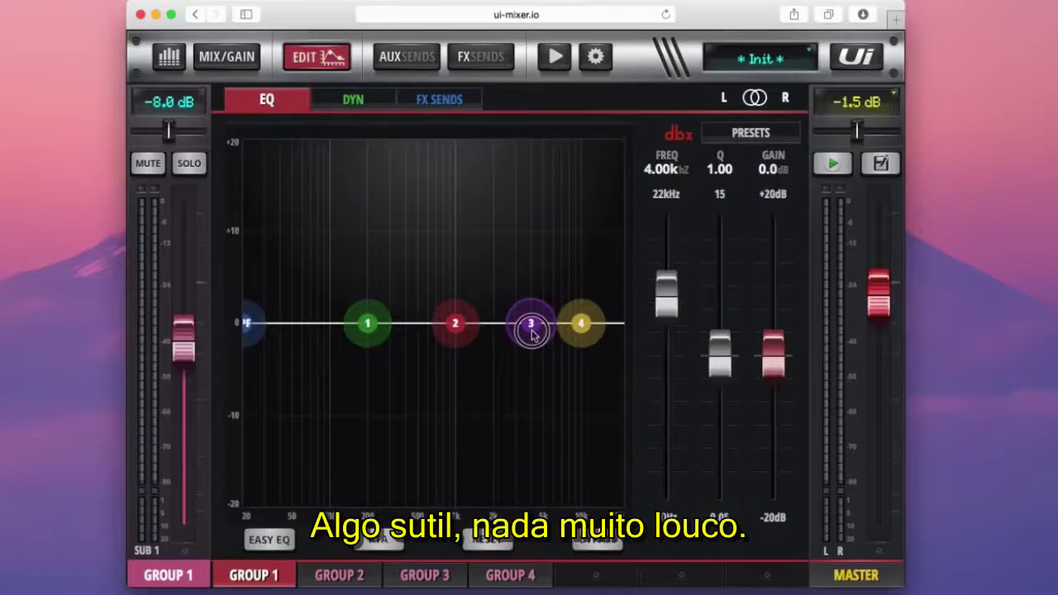
drag(532, 329, 531, 312)
drag(710, 354, 731, 405)
Step: Set Group 1's compressor to about -11 dB threshold, ratio 2.6, attack 82 ms, release 1506 ms, then show the input faders
click(351, 106)
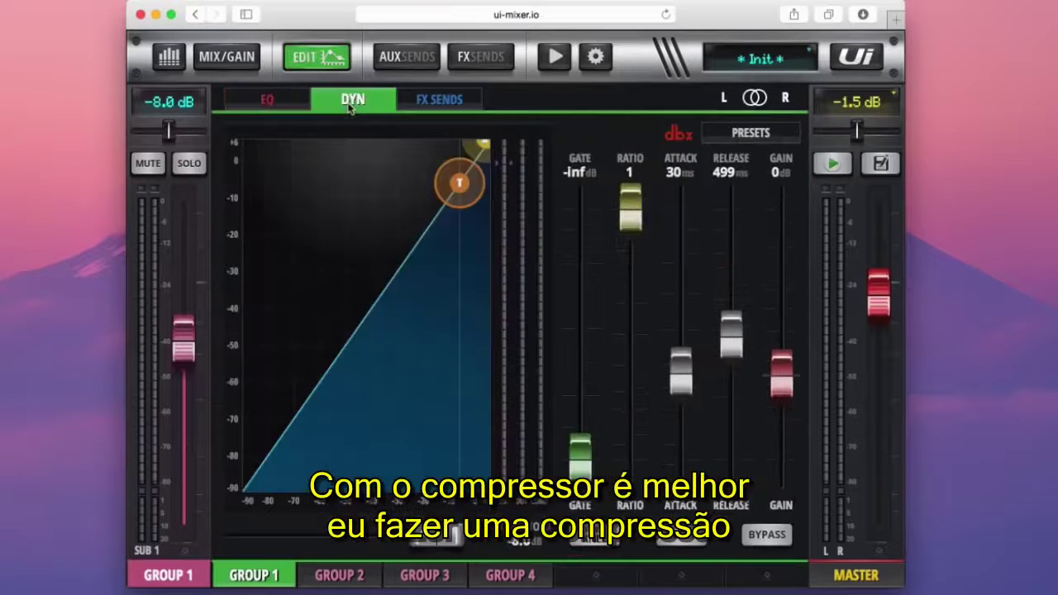
drag(460, 183, 445, 204)
drag(480, 148, 491, 187)
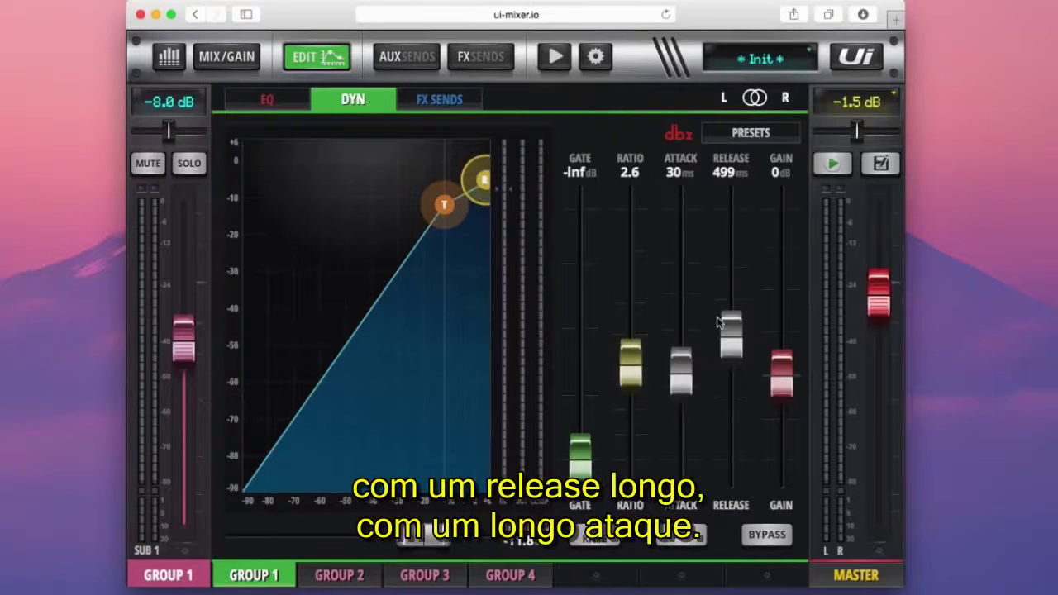
drag(721, 325, 733, 263)
drag(680, 387, 683, 350)
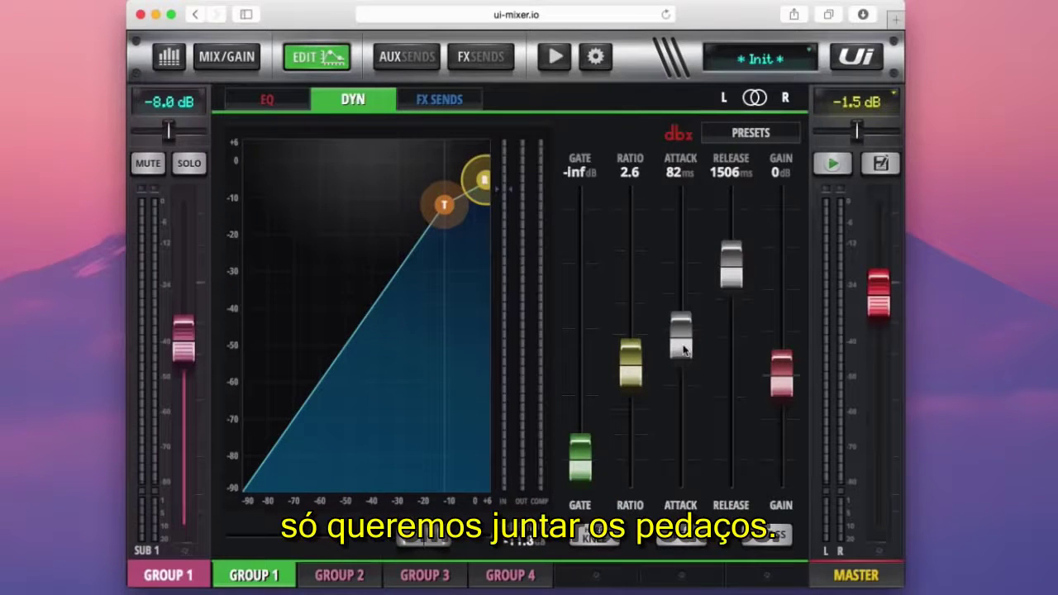
click(306, 59)
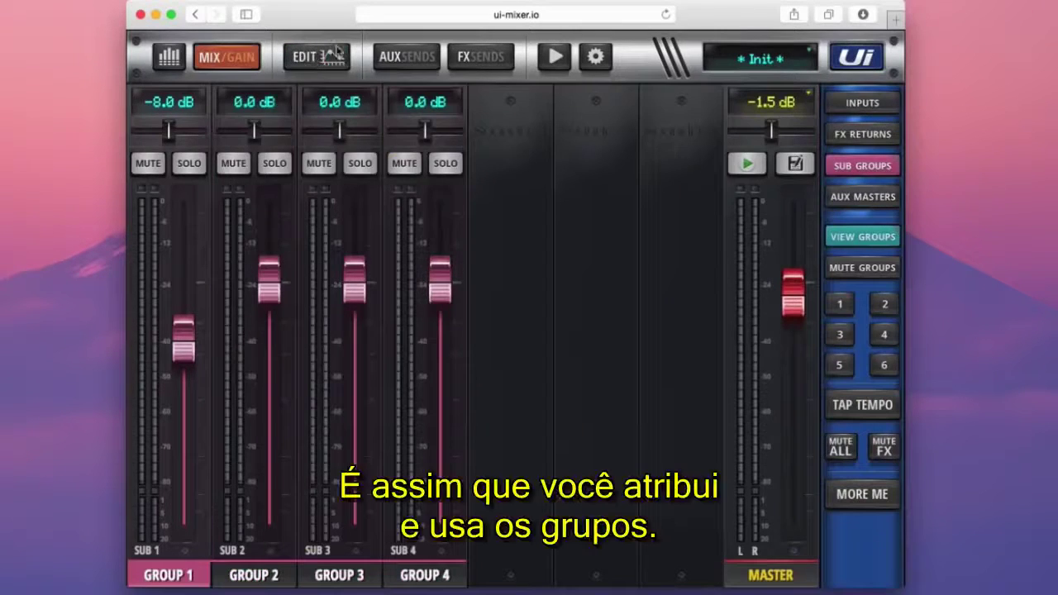
click(866, 101)
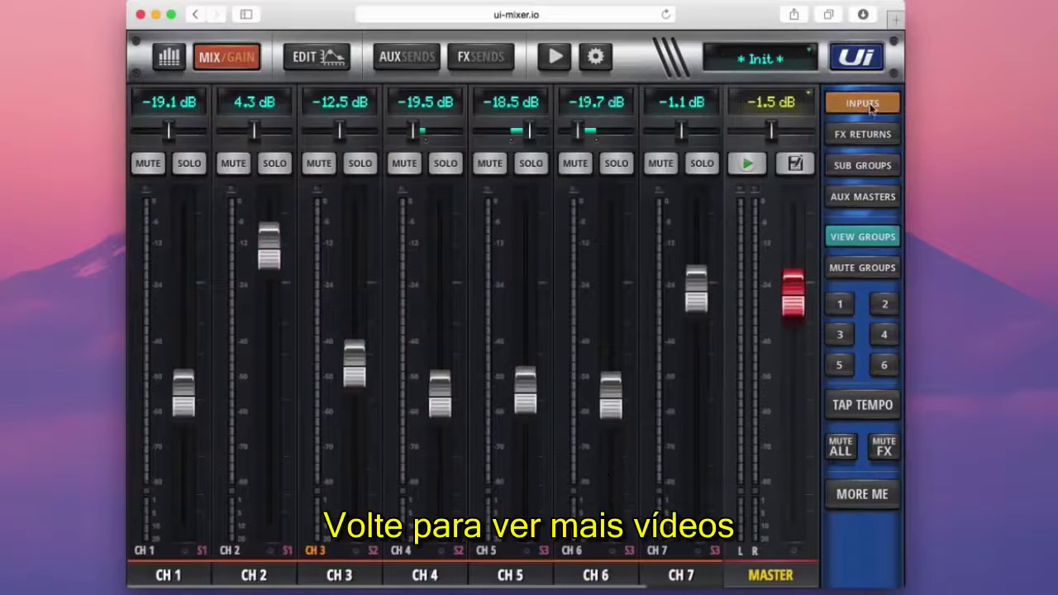